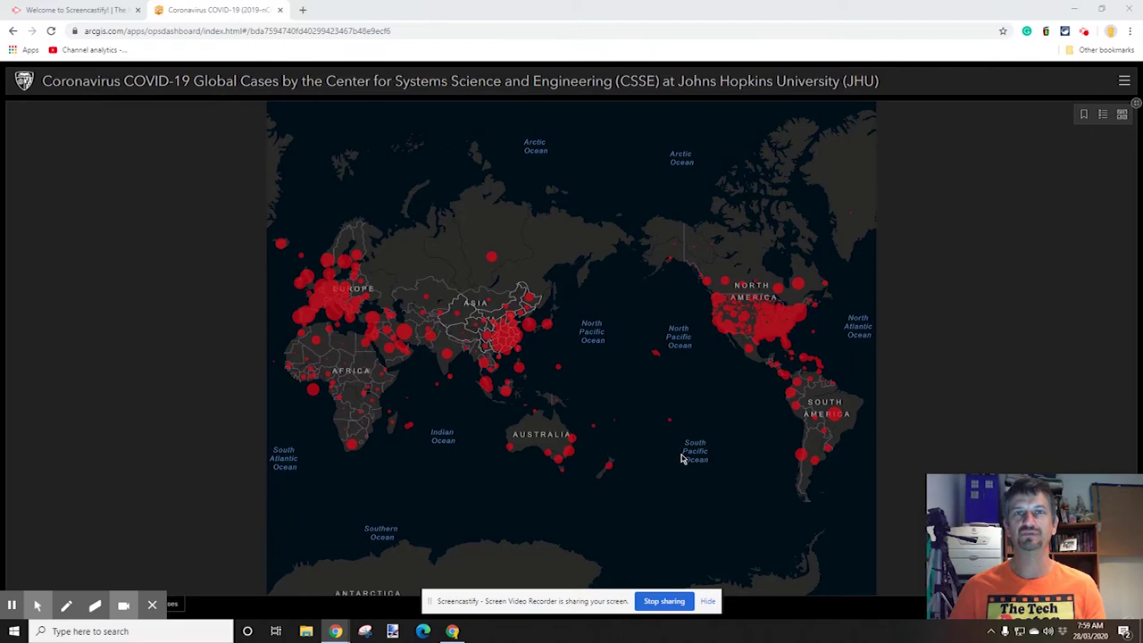
Open the Snipping Tool and capture the whole COVID-19 dashboard screen with a Full-screen Snip
left_click(15, 632)
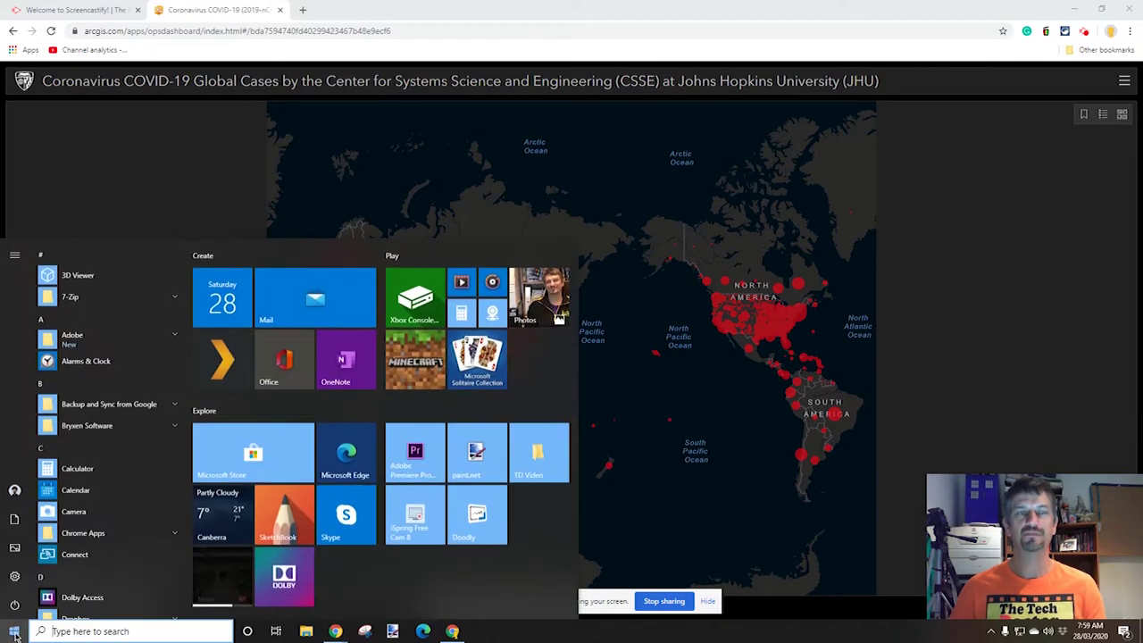
type("snip")
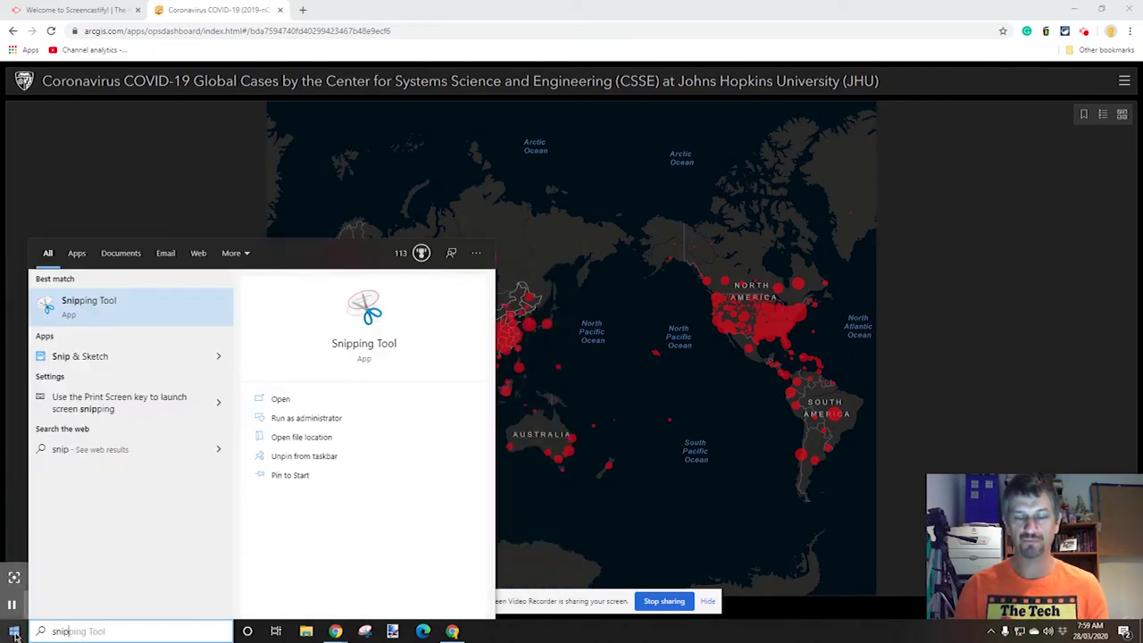
left_click(100, 303)
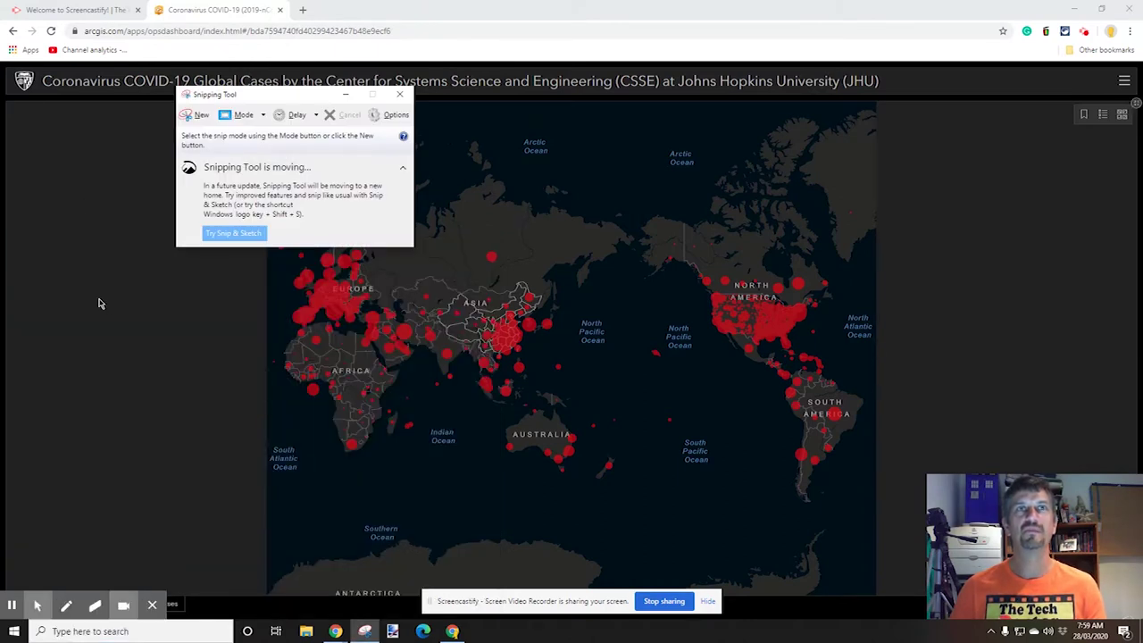
left_click(265, 116)
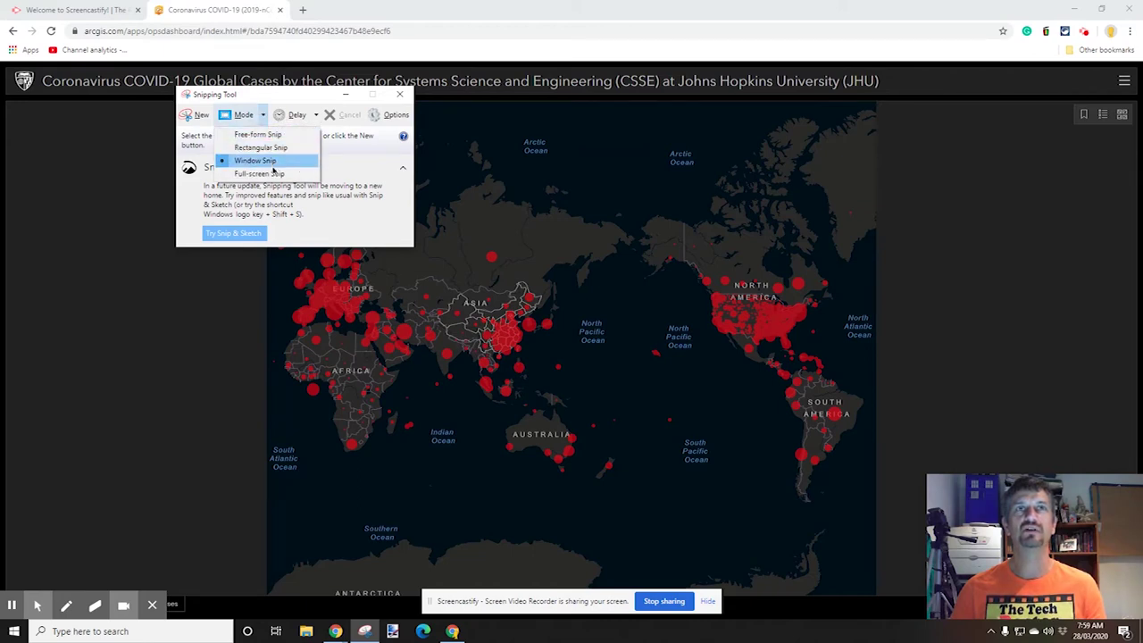
left_click(273, 175)
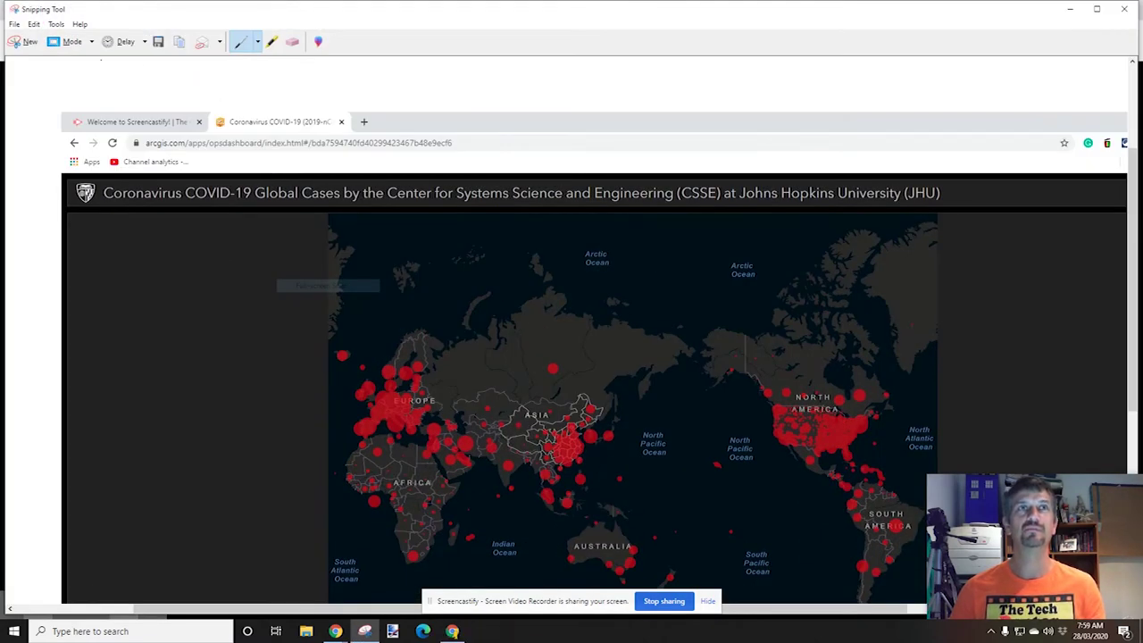
Take a new Rectangular Snip of the map area covering Europe, Africa, Asia and Australia
left_click(91, 41)
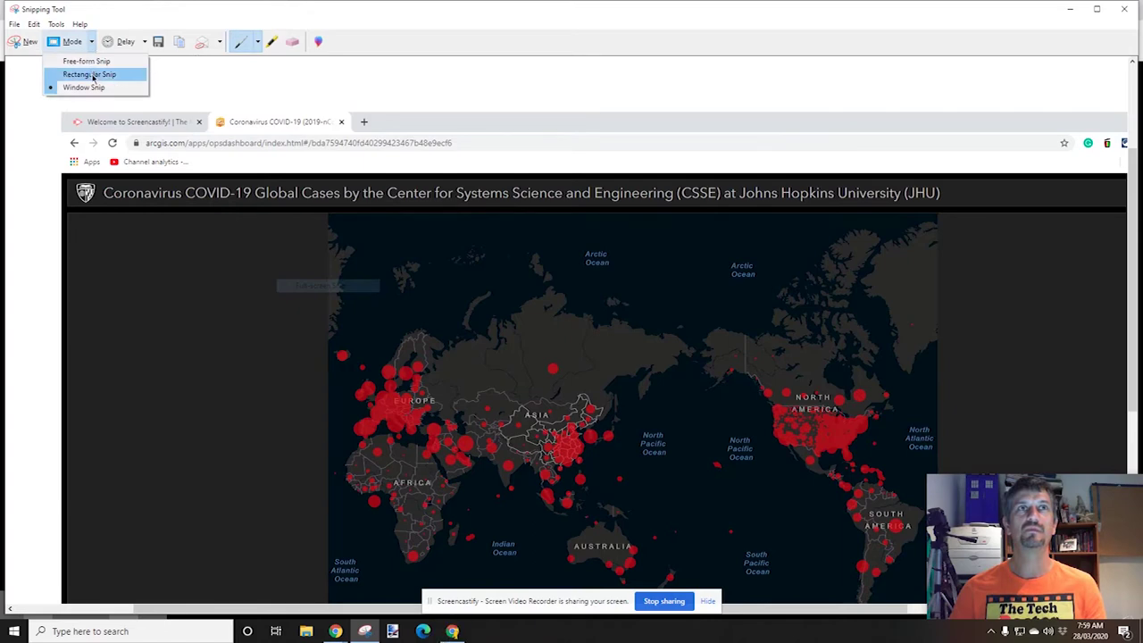
left_click(93, 75)
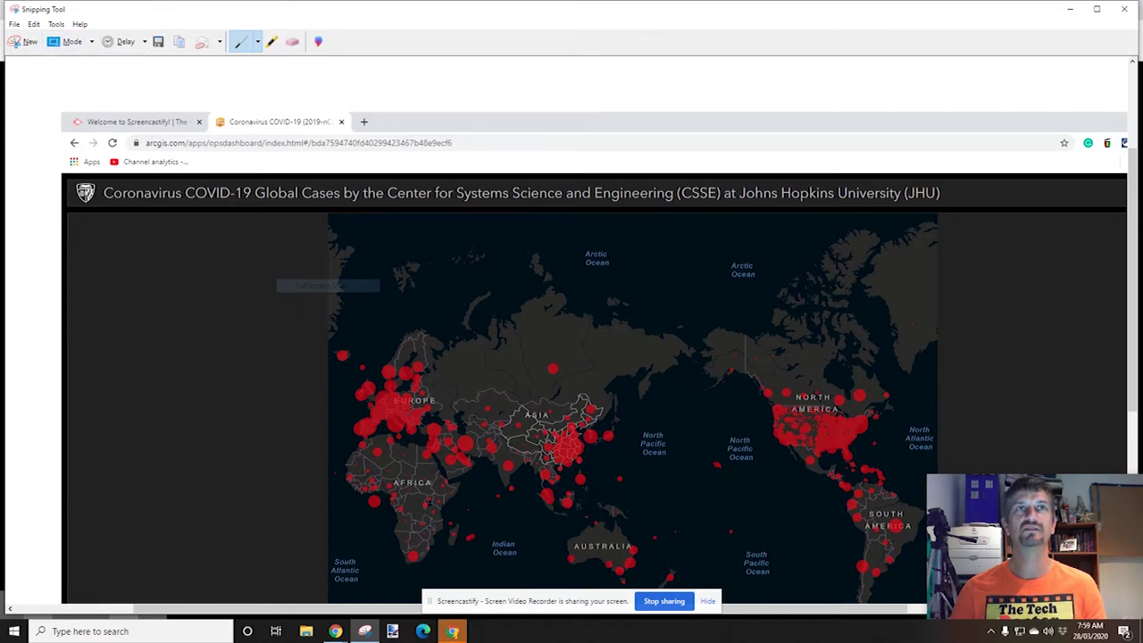
left_click(25, 41)
left_click_drag(264, 251, 603, 463)
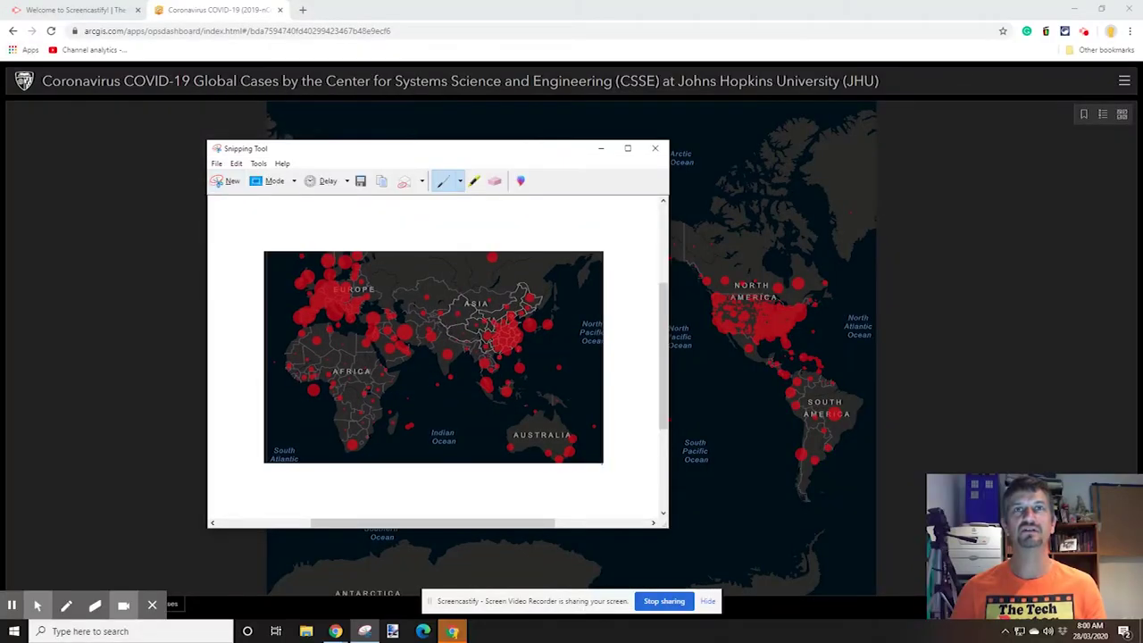
Take a new Free-form Snip by tracing an outline around Australia on the map
left_click(293, 180)
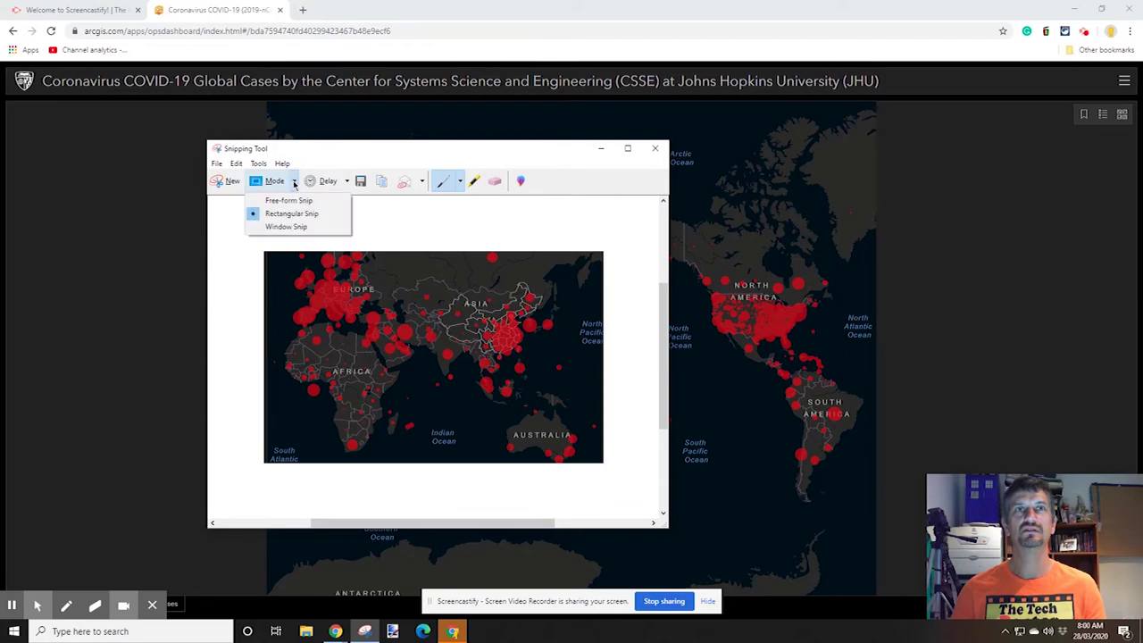
left_click(295, 202)
left_click(226, 180)
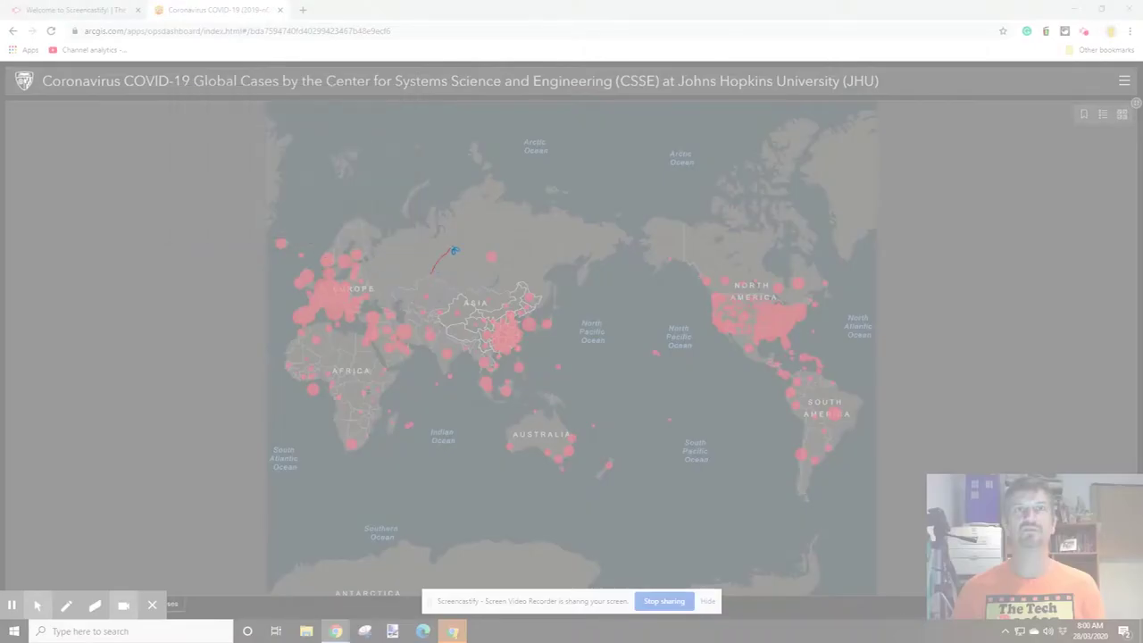
mouse_move(474, 432)
left_mouse_down()
mouse_move(534, 410)
mouse_move(572, 415)
mouse_move(589, 452)
mouse_move(541, 495)
mouse_move(479, 432)
left_mouse_up()
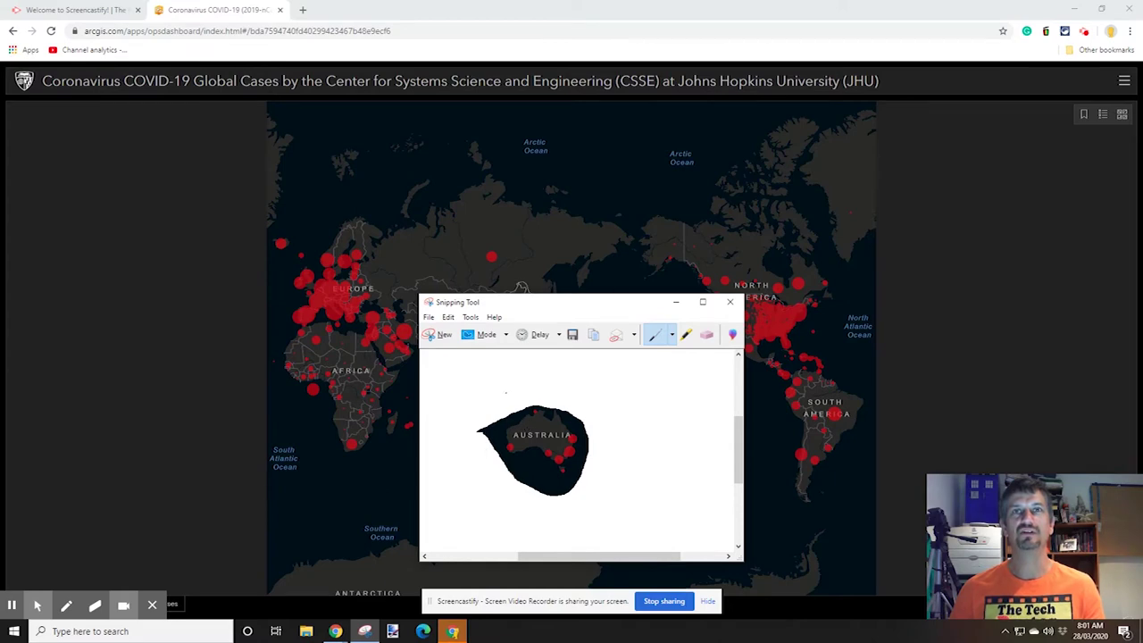
Draw an arrow on the snip with the Blue Pen, pointing at the southeast of Australia
left_click_drag(528, 301, 514, 283)
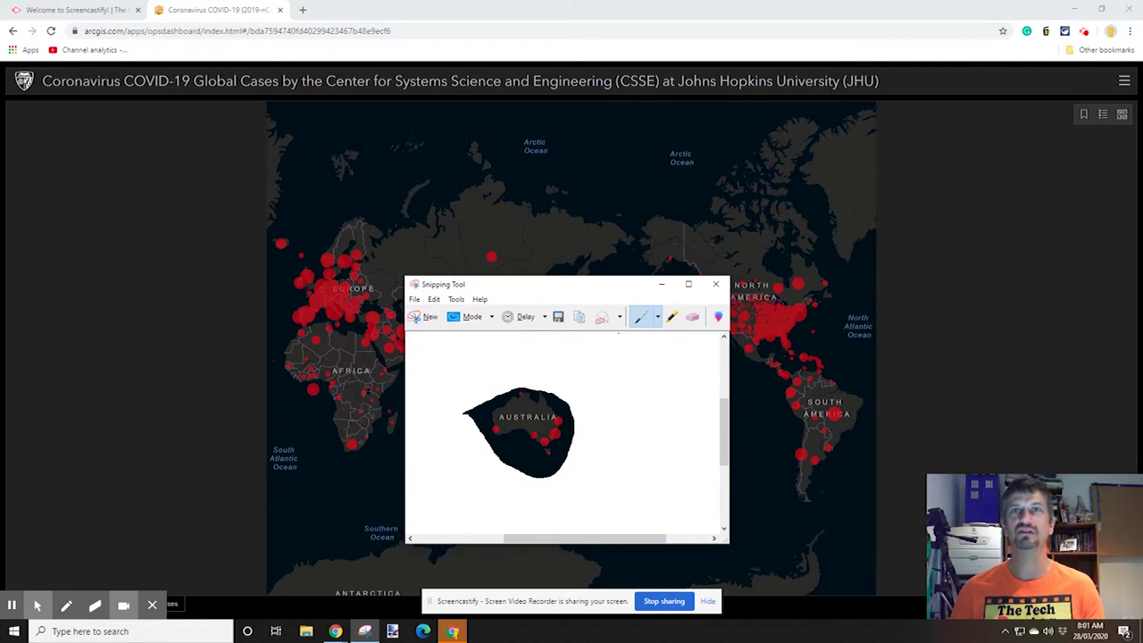
left_click(658, 318)
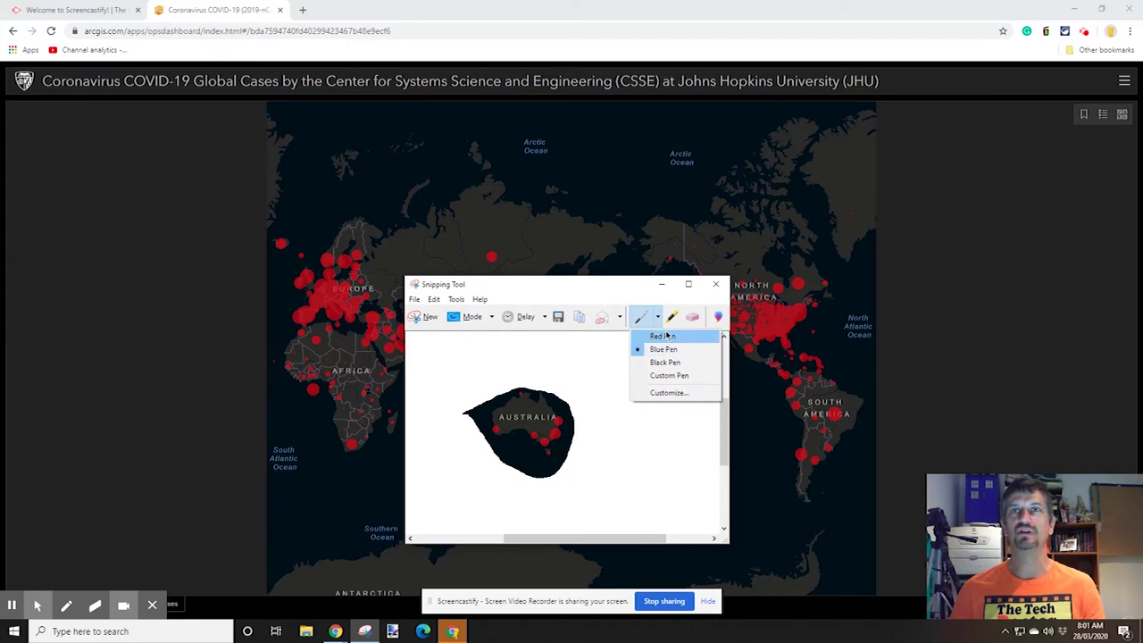
left_click(664, 350)
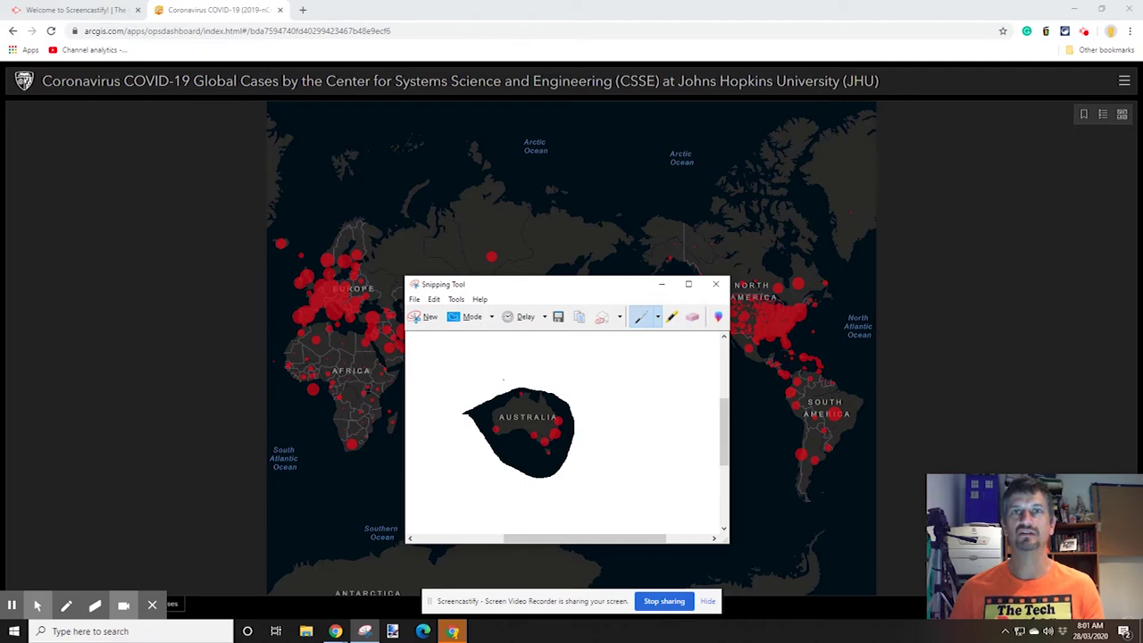
left_click_drag(592, 475, 556, 451)
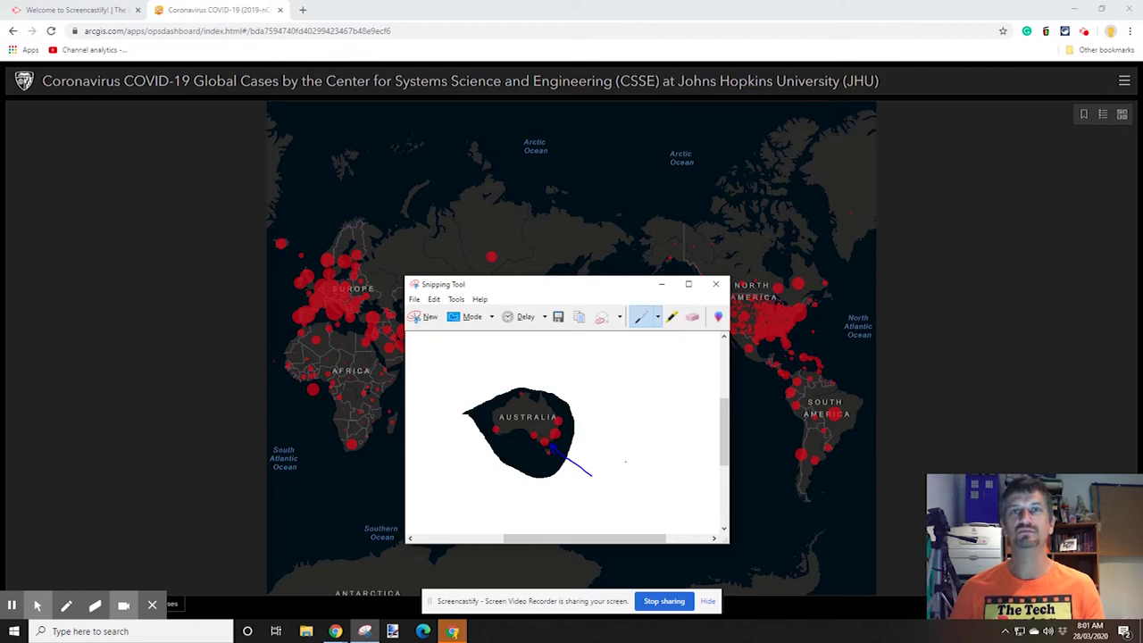
Highlight the AUSTRALIA label on the snip in yellow and view the options for emailing the snip
left_click(672, 316)
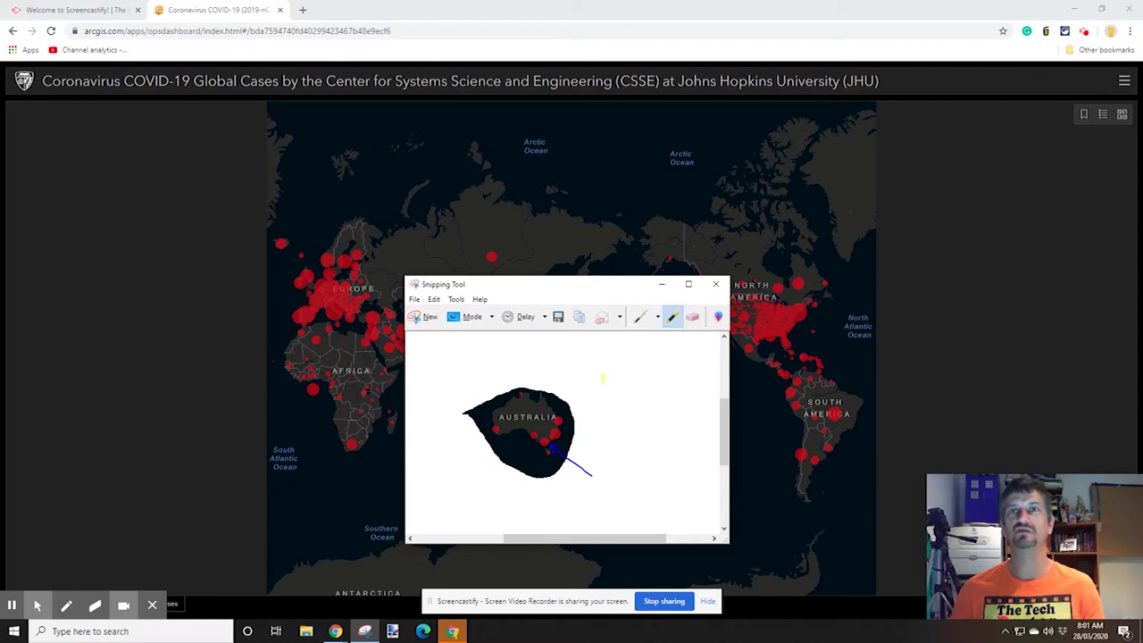
left_click_drag(497, 417, 565, 418)
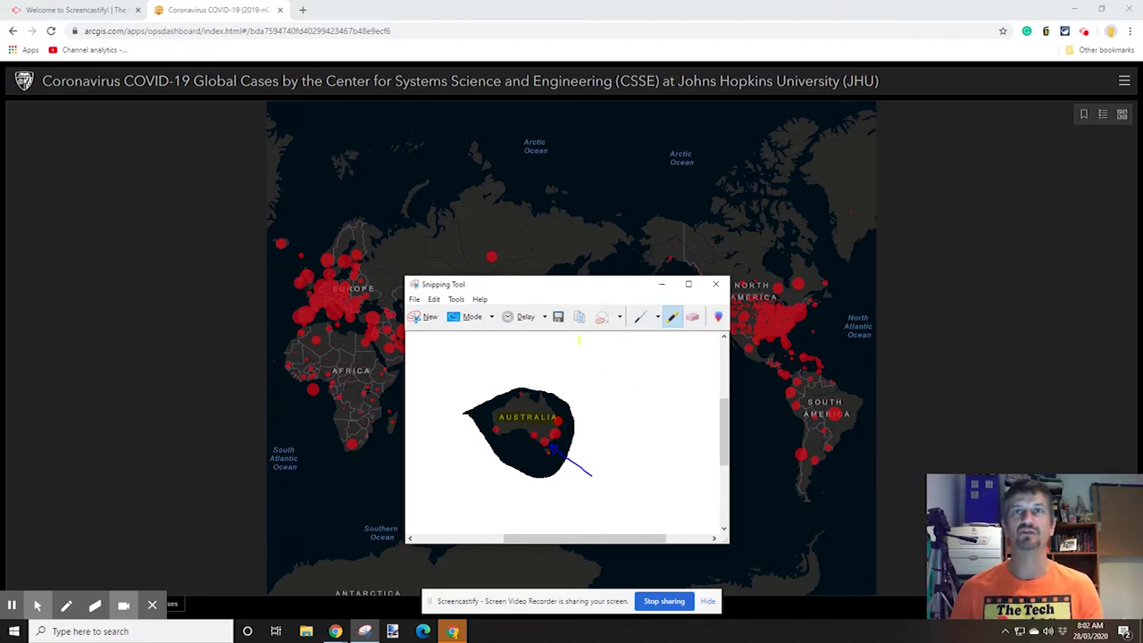
left_click(618, 319)
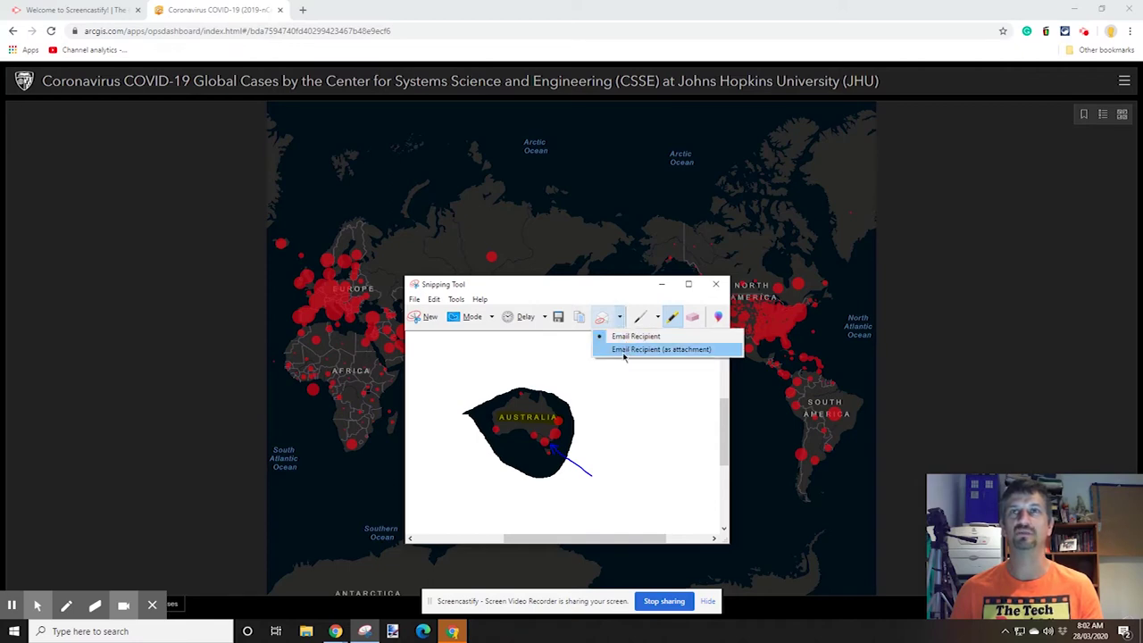
left_click(648, 389)
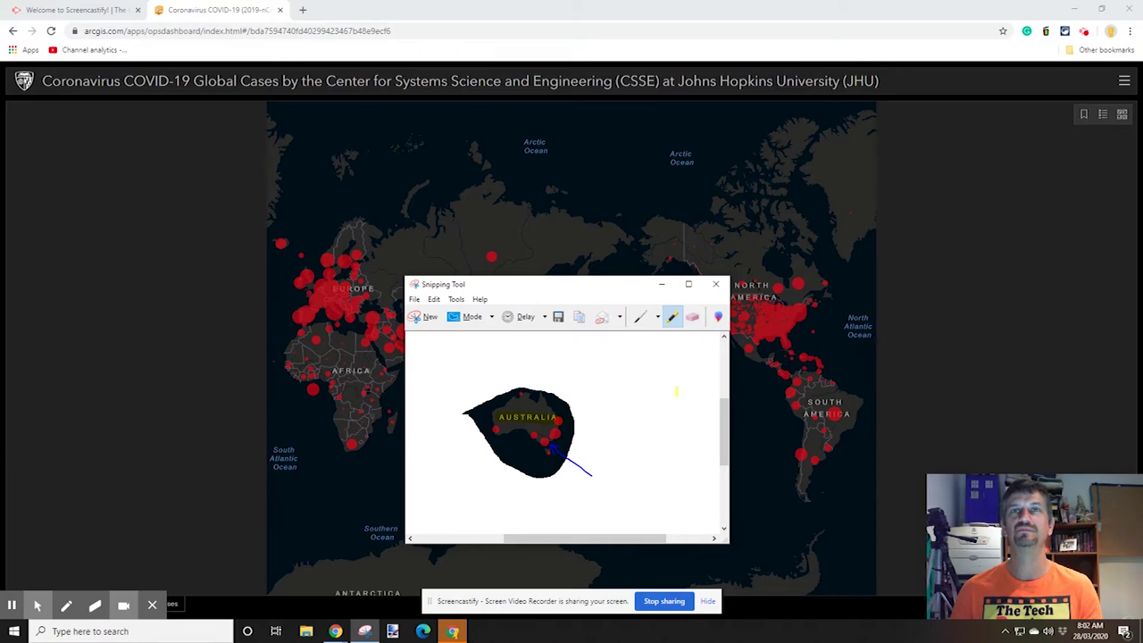
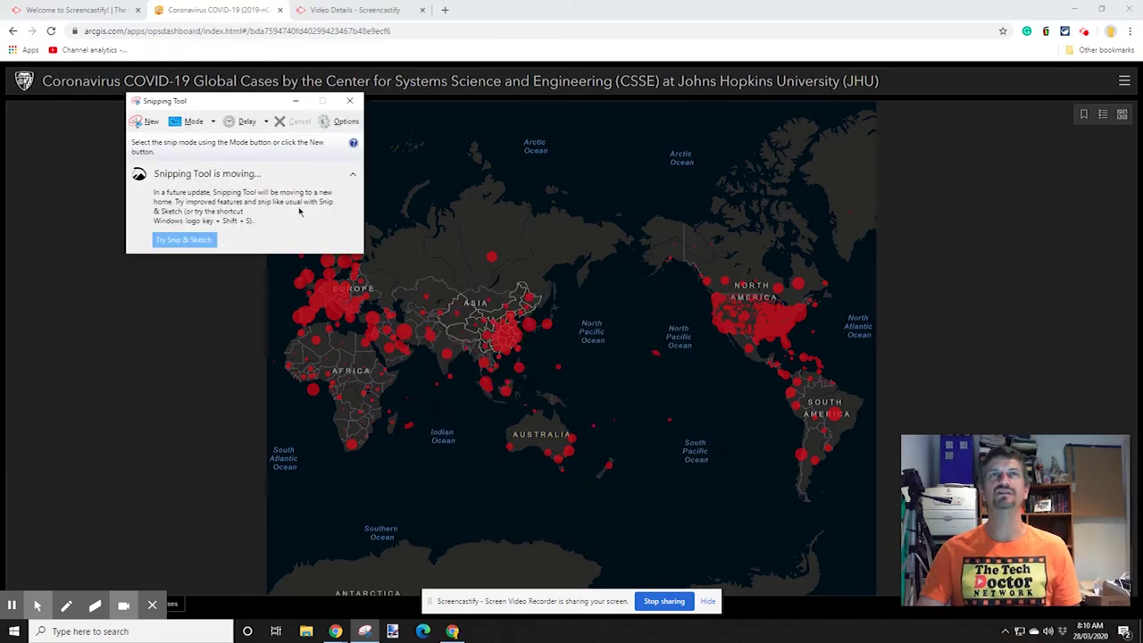
Start a new snip with a delay of 5 Seconds and open the map's Bookmarks list during the wait
left_click(267, 123)
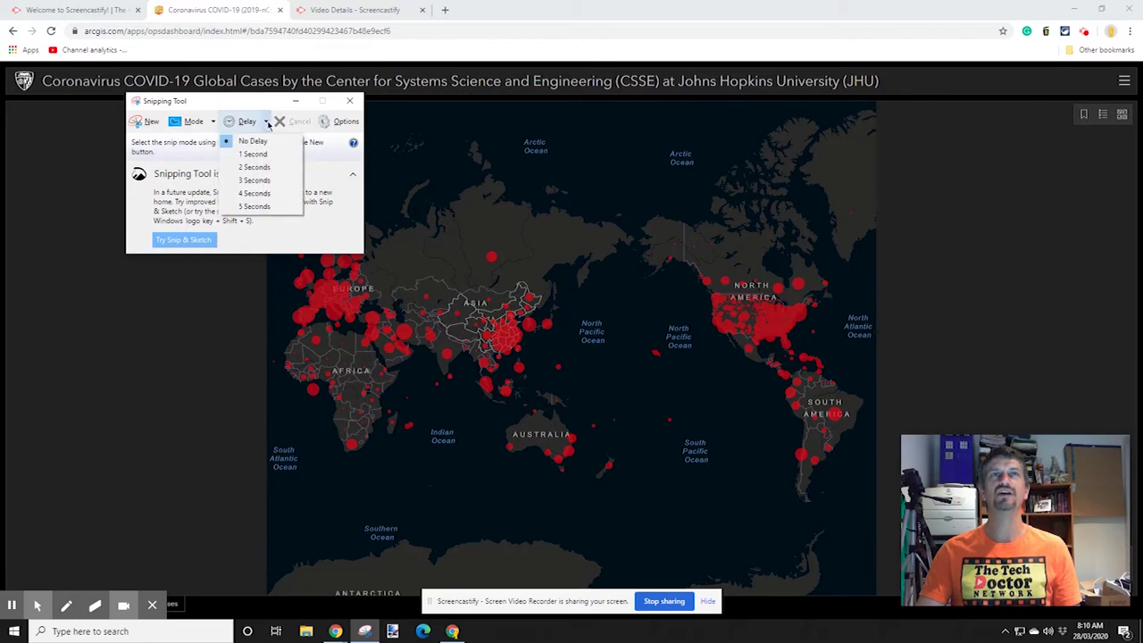
left_click(258, 206)
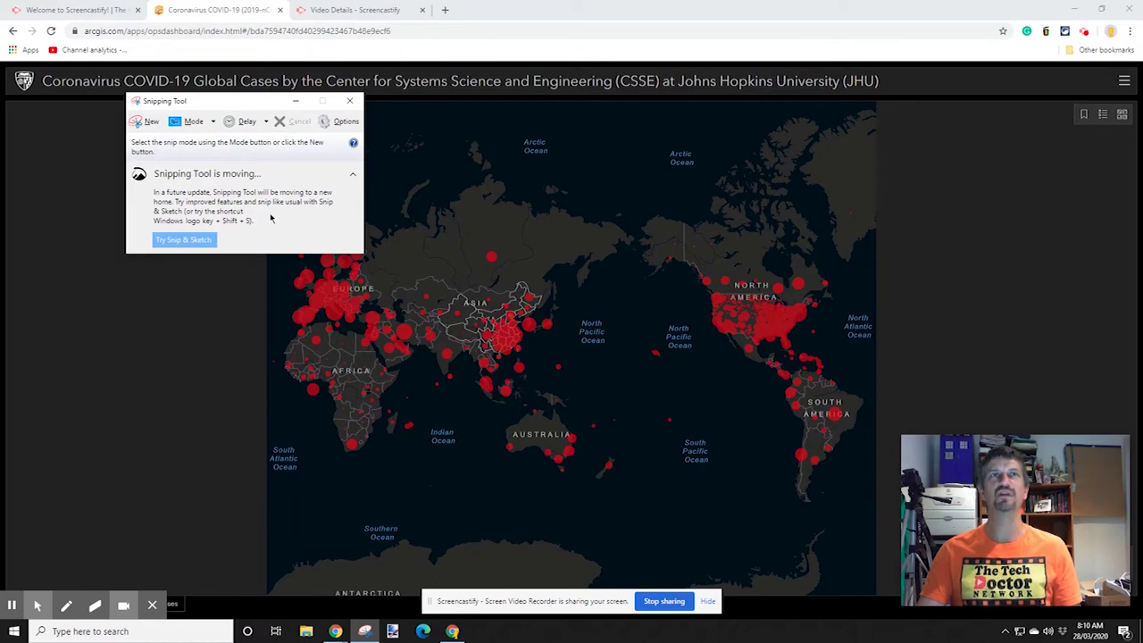
left_click(143, 121)
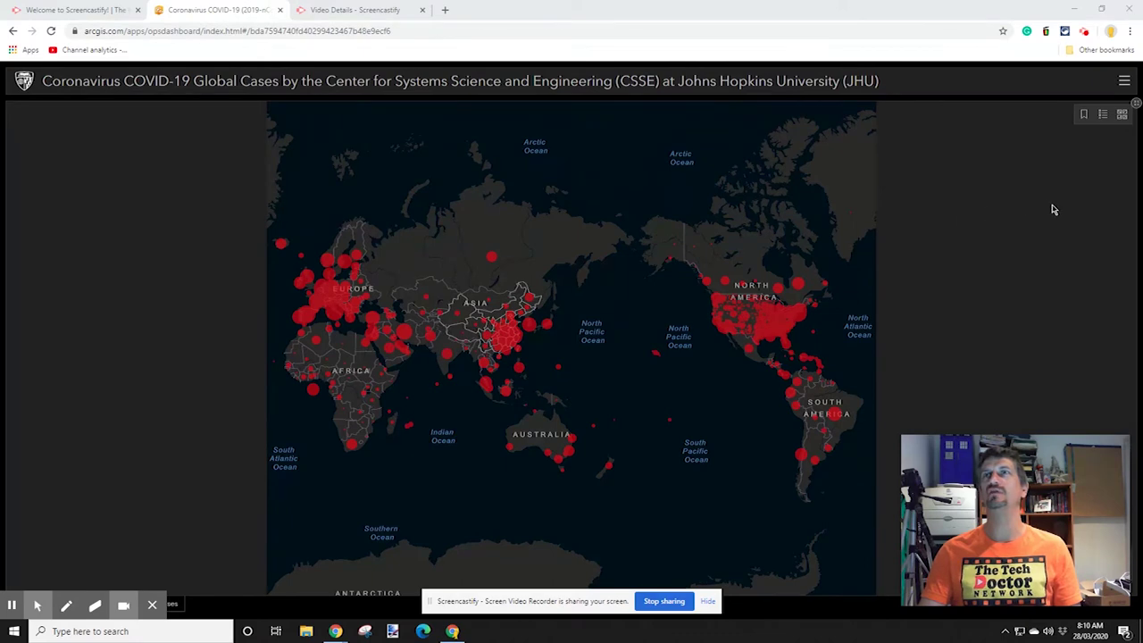
left_click(1083, 115)
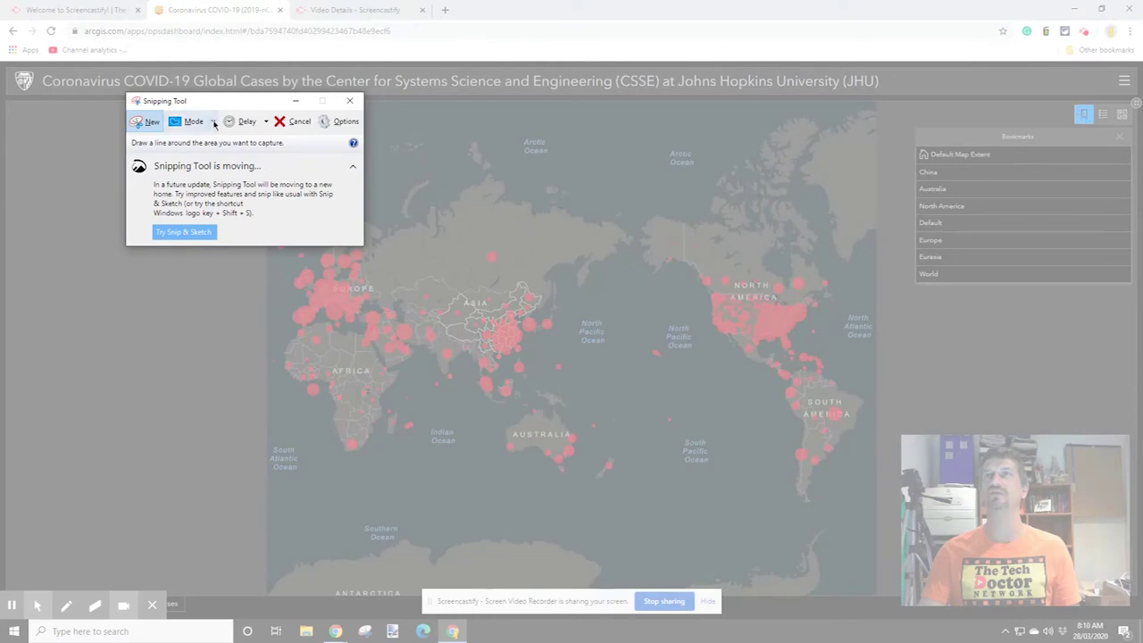
Switch the pending capture to Rectangular Snip and capture the Americas part of the map together with the open Bookmarks list
left_click(192, 122)
left_click(206, 154)
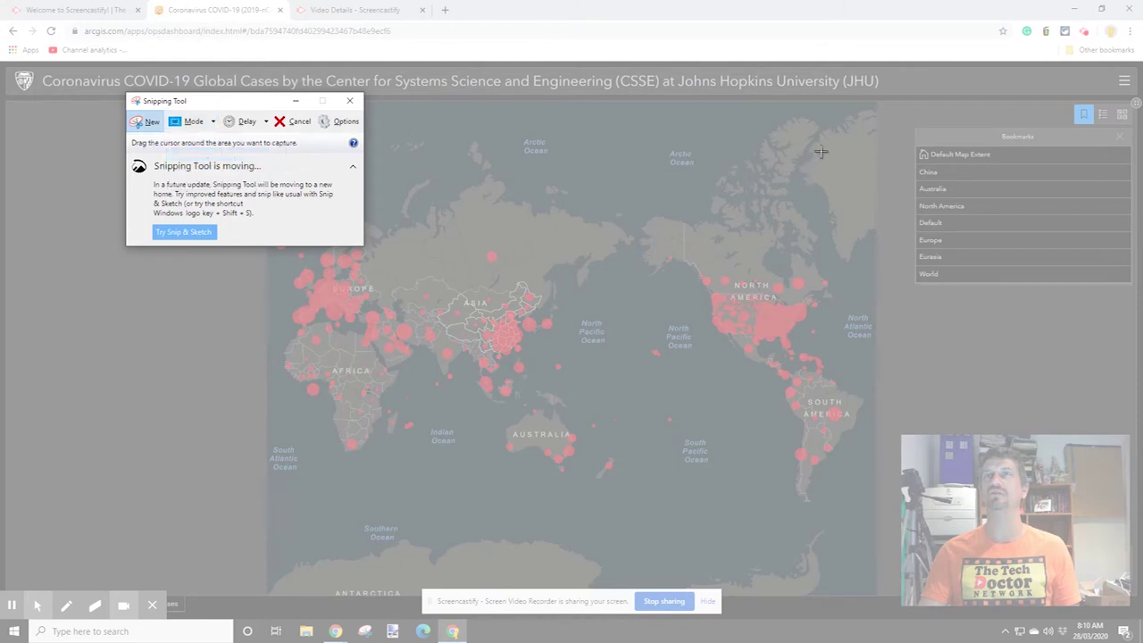
left_click_drag(624, 106, 1139, 368)
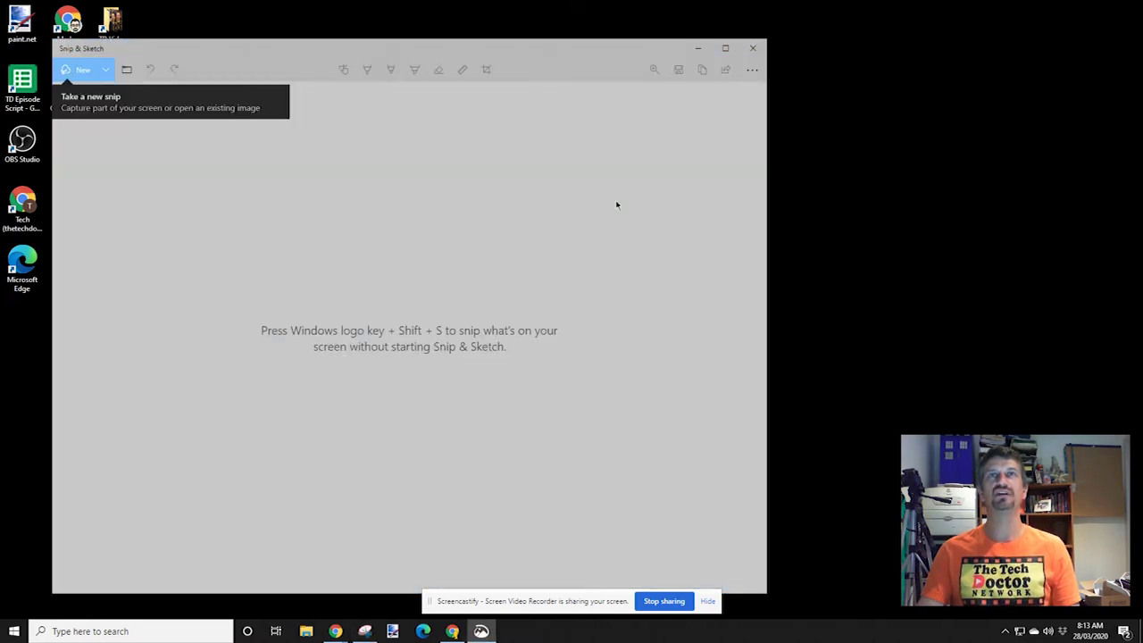
In Snip & Sketch, view the snip delay options and take an immediate rectangular snip around the Snipping Tool window
left_click_drag(547, 50, 635, 23)
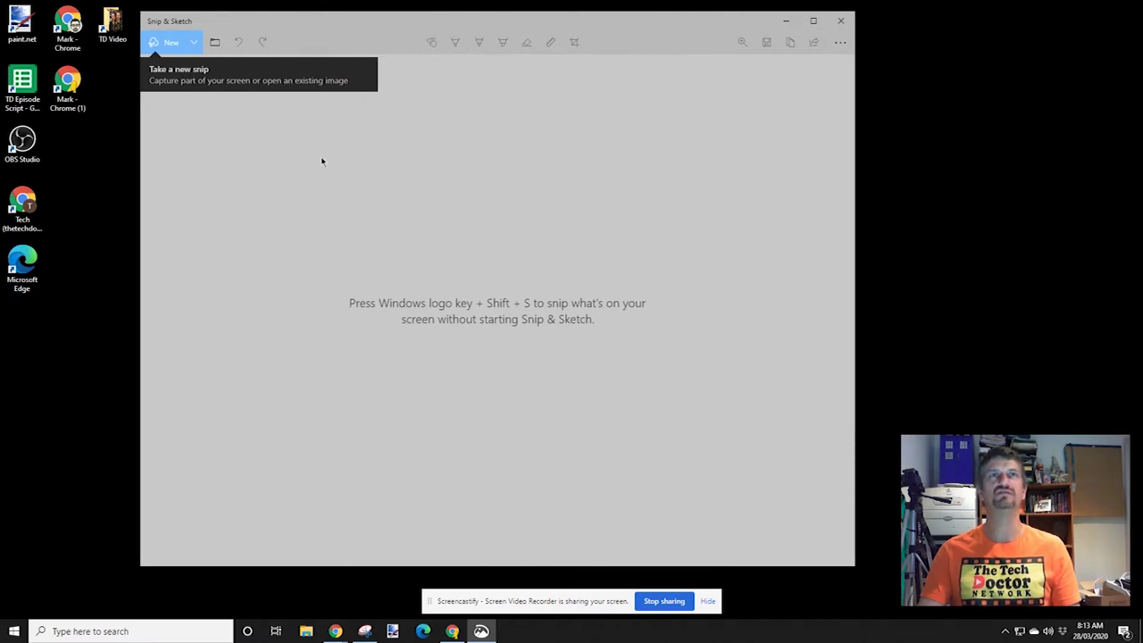
left_click(197, 43)
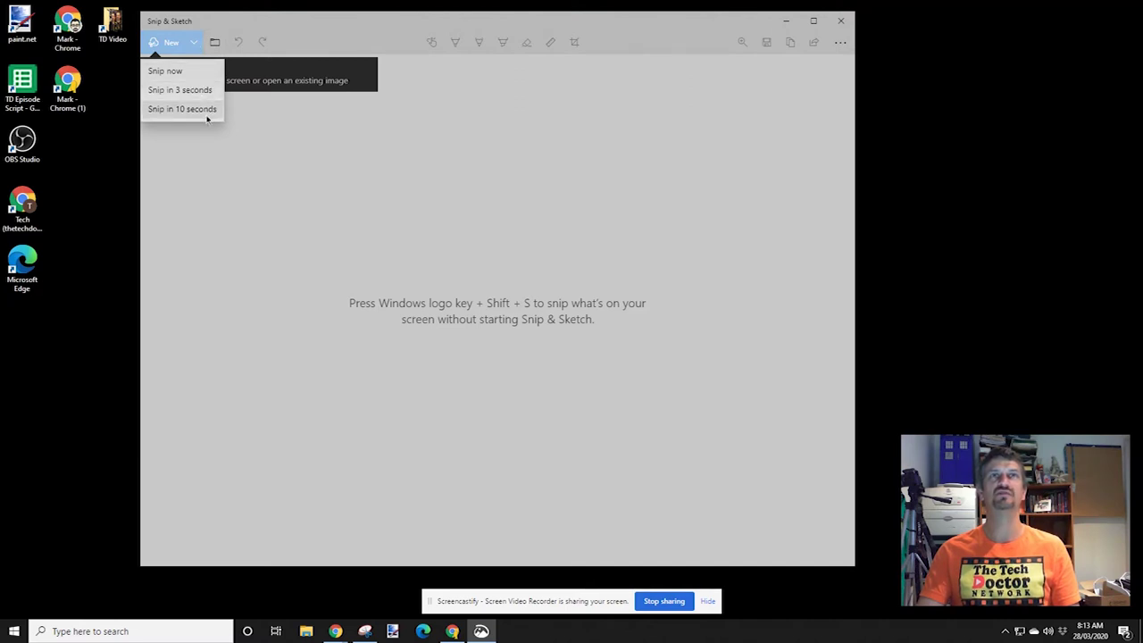
left_click(198, 49)
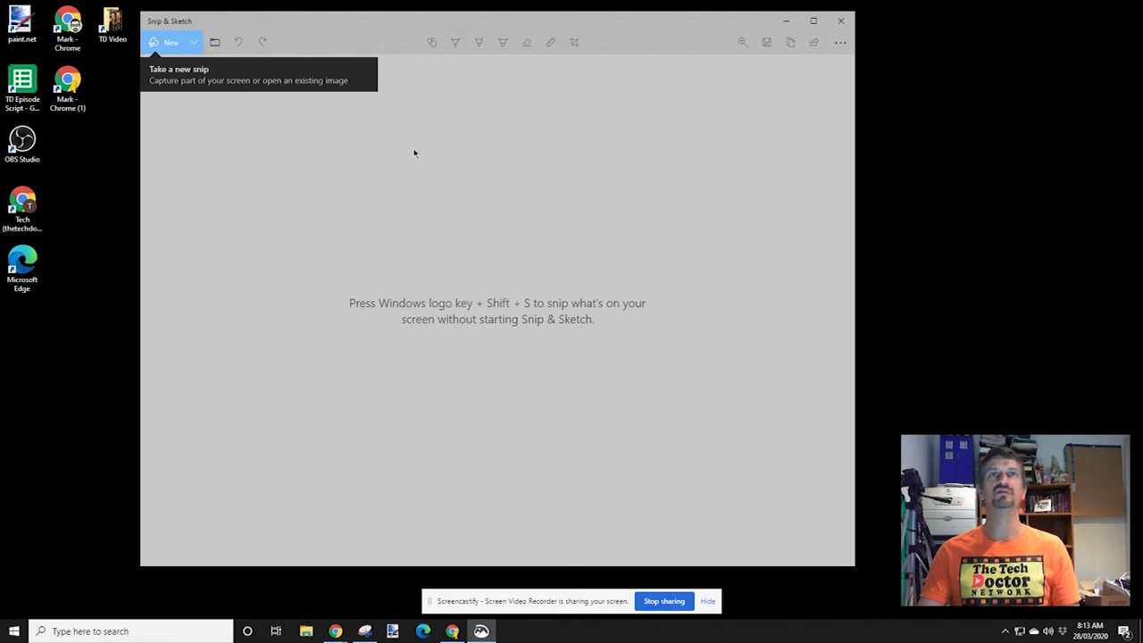
left_click(164, 47)
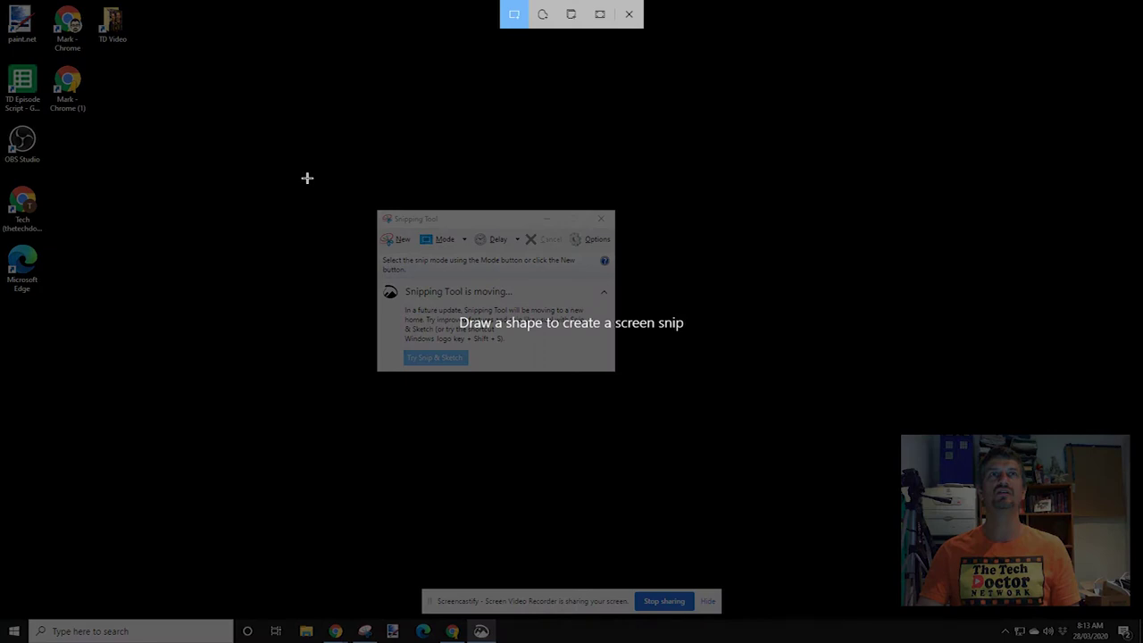
mouse_move(279, 138)
left_mouse_down()
mouse_move(616, 401)
mouse_move(715, 442)
left_mouse_up()
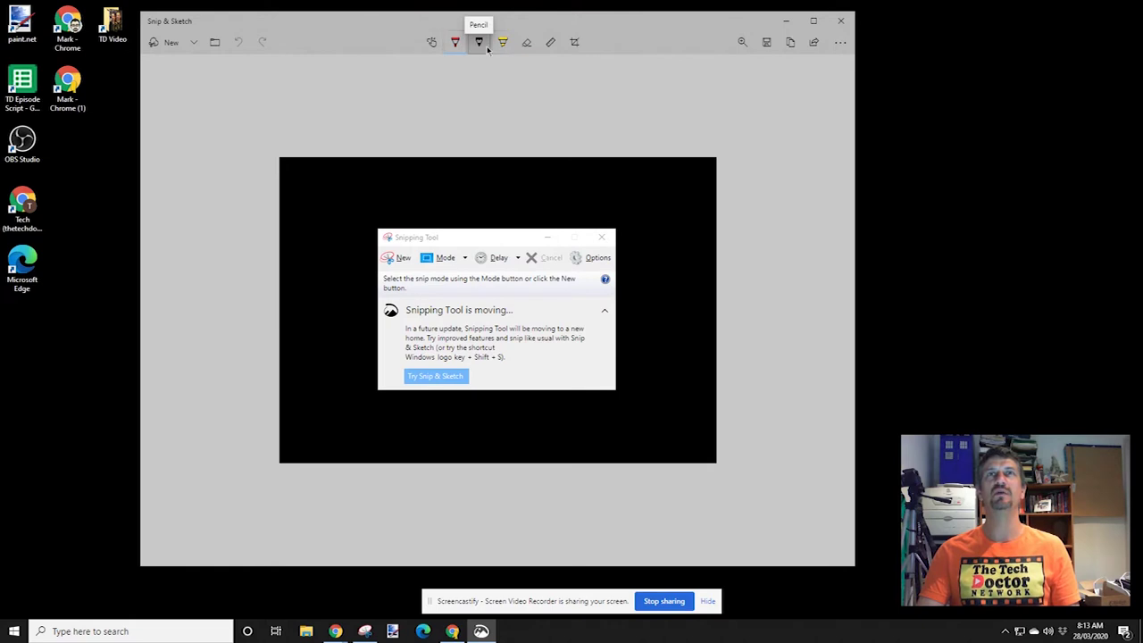
Try out the ruler and protractor overlays by moving each one across the snip, and hide the protractor
left_click(550, 43)
left_click_drag(502, 174, 562, 311)
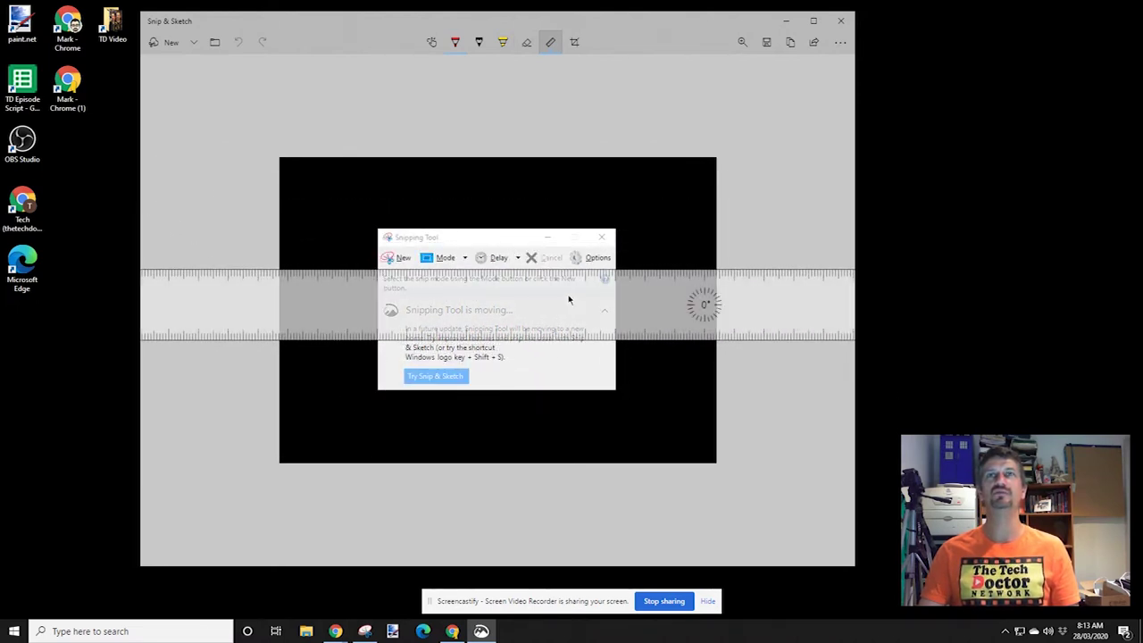
left_click(550, 42)
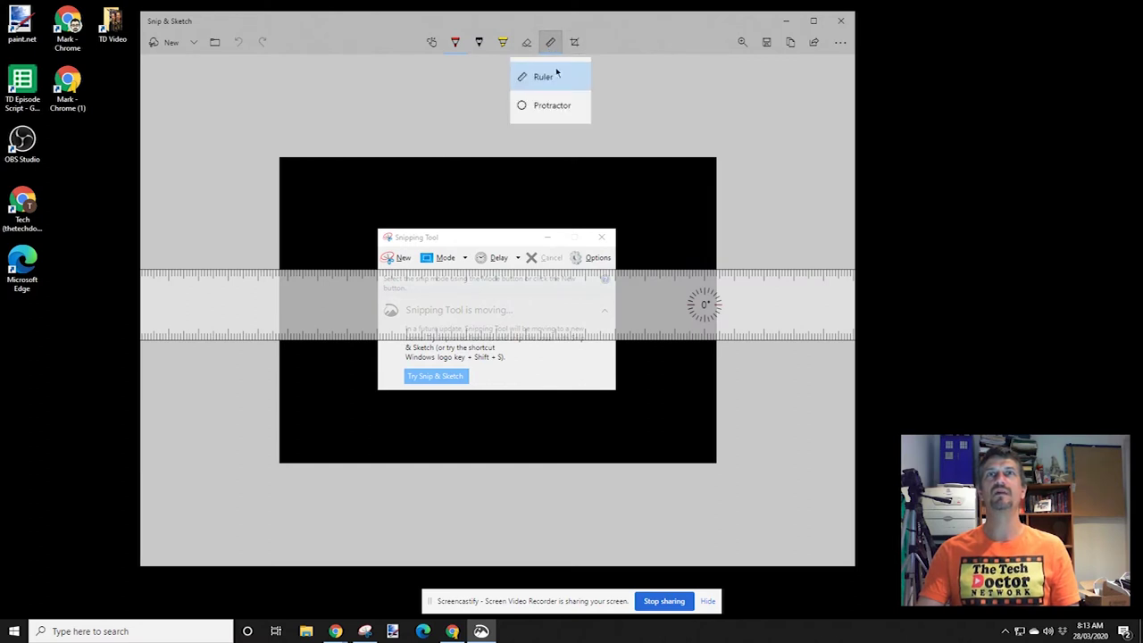
left_click(552, 106)
left_click_drag(263, 234, 519, 239)
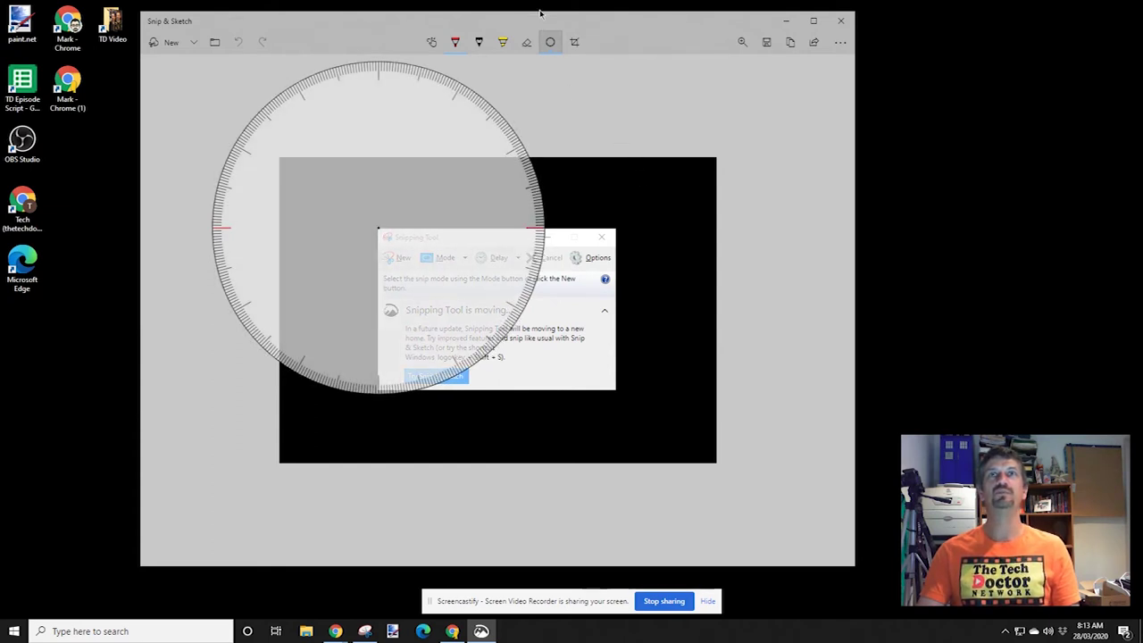
left_click(550, 42)
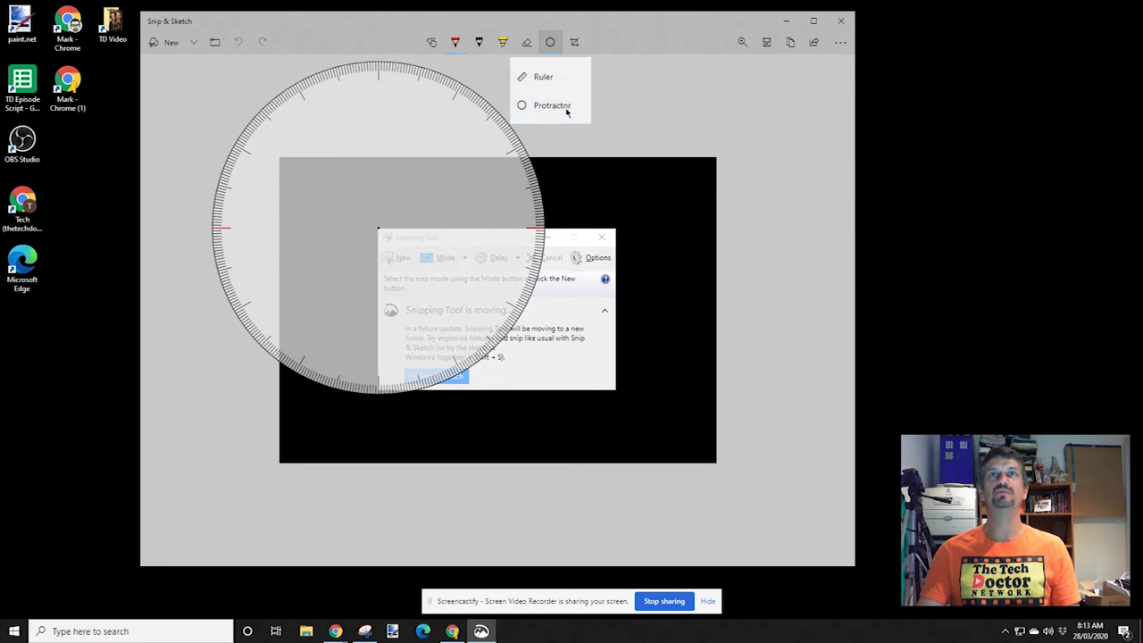
left_click(562, 106)
Crop the snip to the edges of the Snipping Tool window and apply the crop
left_click(574, 43)
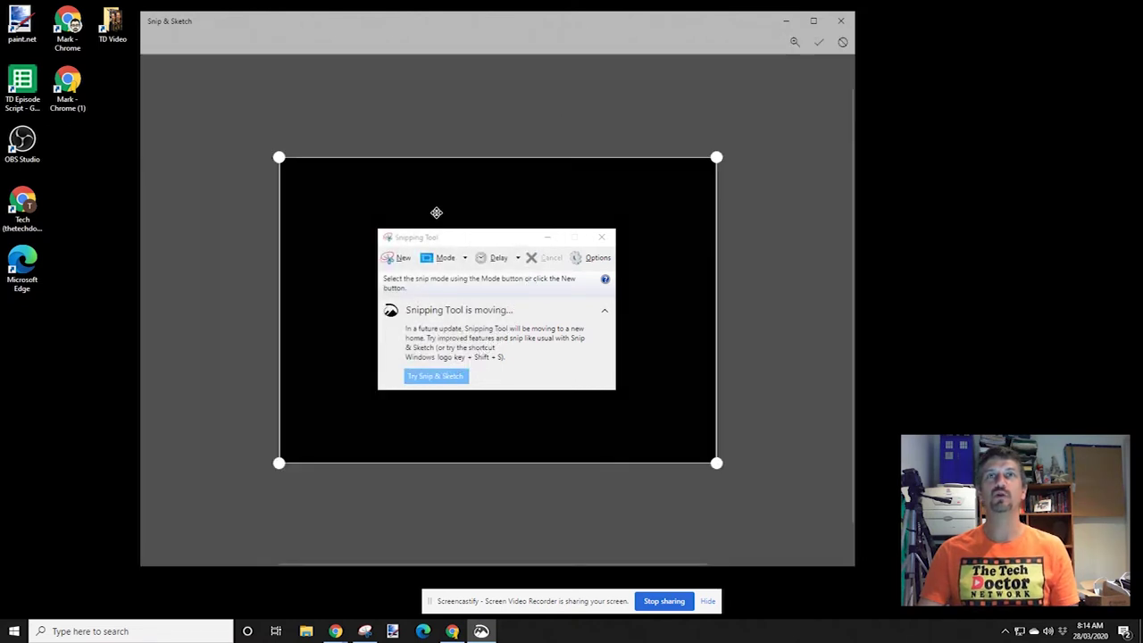
left_click_drag(279, 157, 377, 227)
left_click_drag(669, 435, 566, 361)
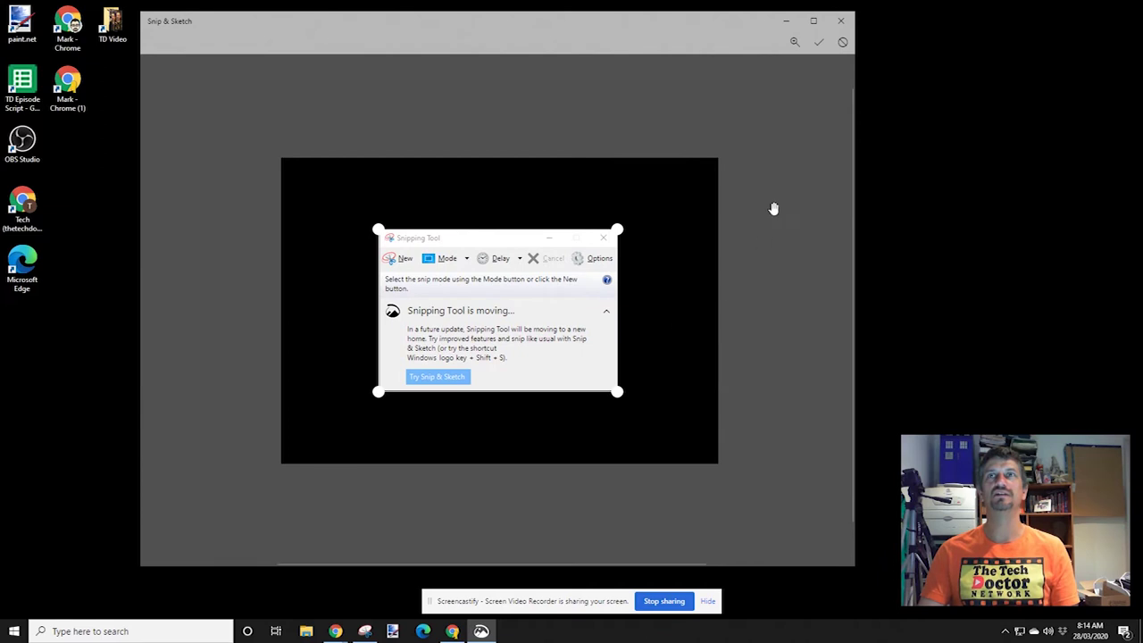
left_click(820, 44)
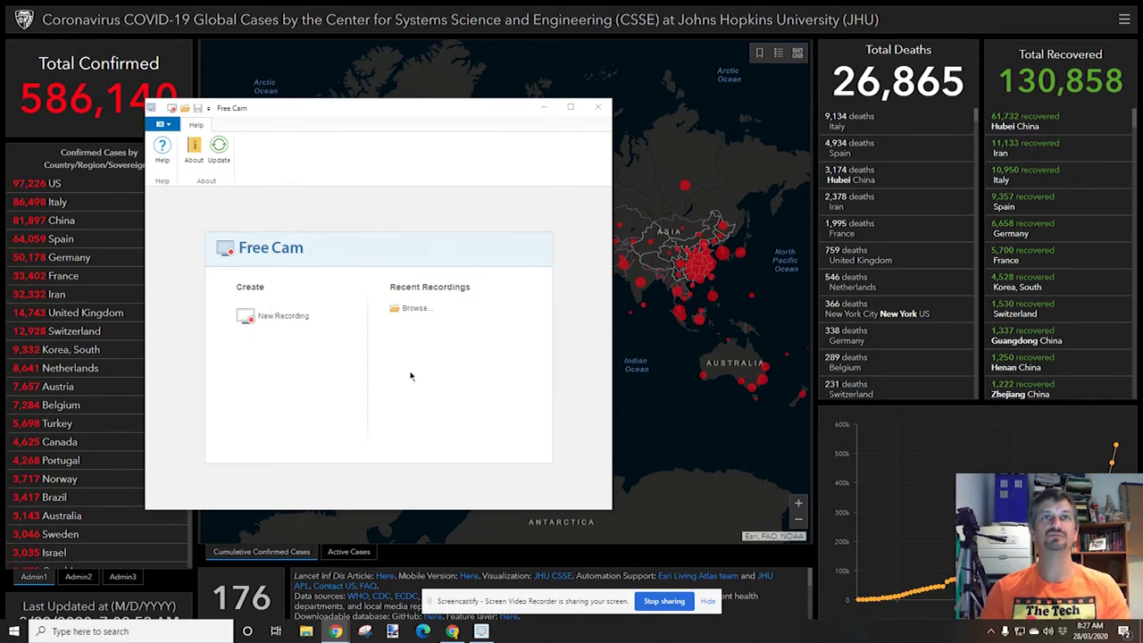
In Free Cam, set up a new recording with a Fullscreen capture area and view its shortcut and audio settings
left_click(283, 317)
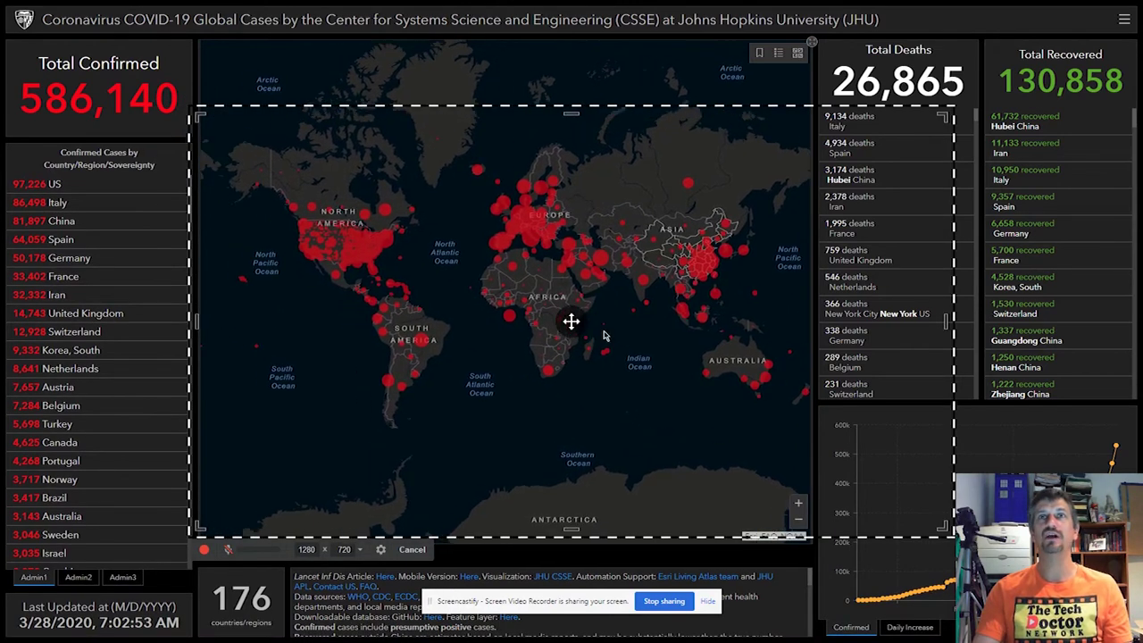
left_click_drag(572, 321, 525, 305)
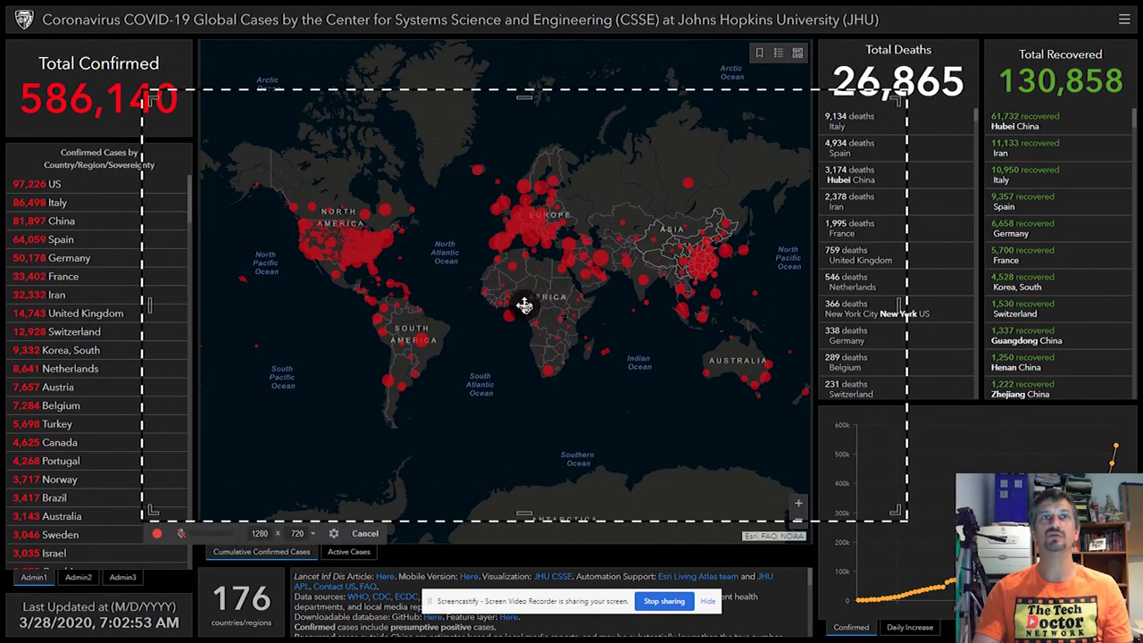
left_click(314, 534)
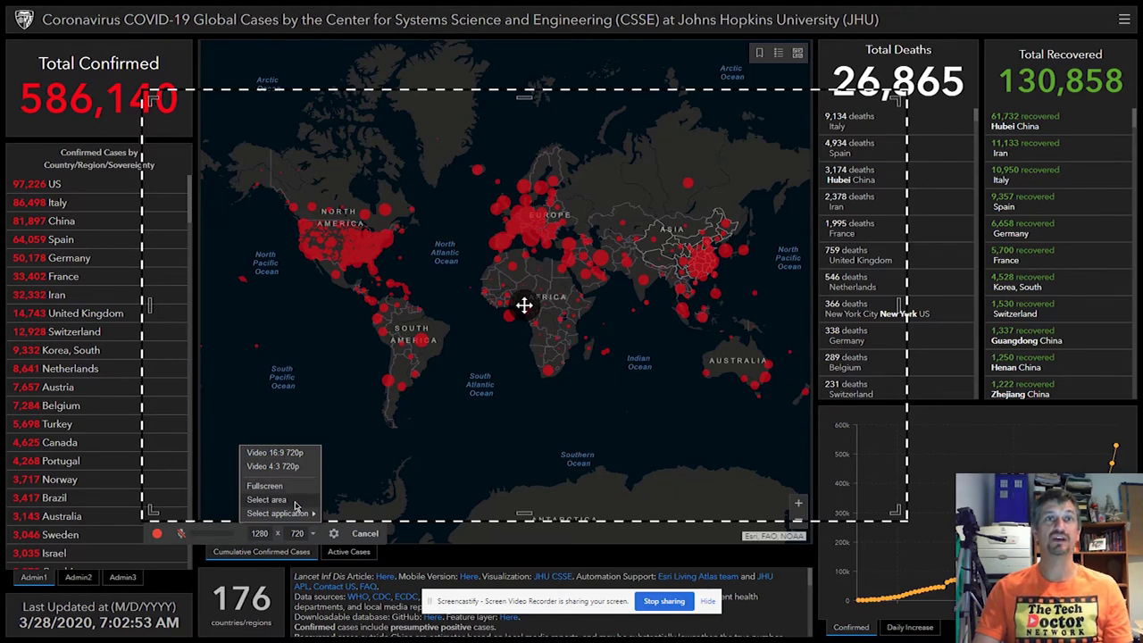
mouse_move(298, 520)
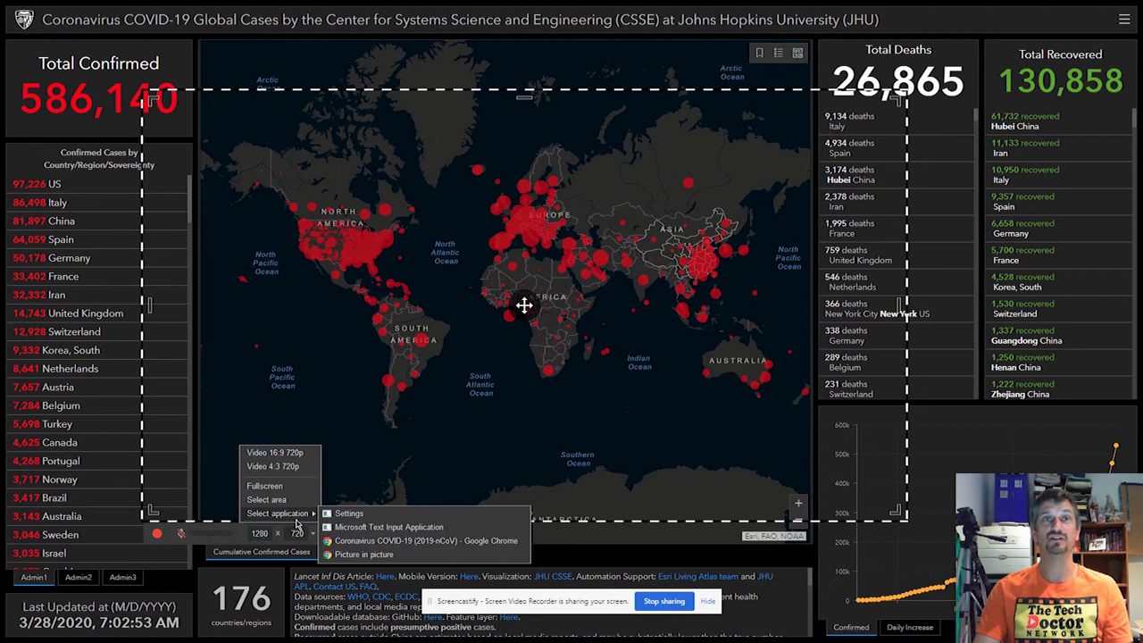
left_click(292, 489)
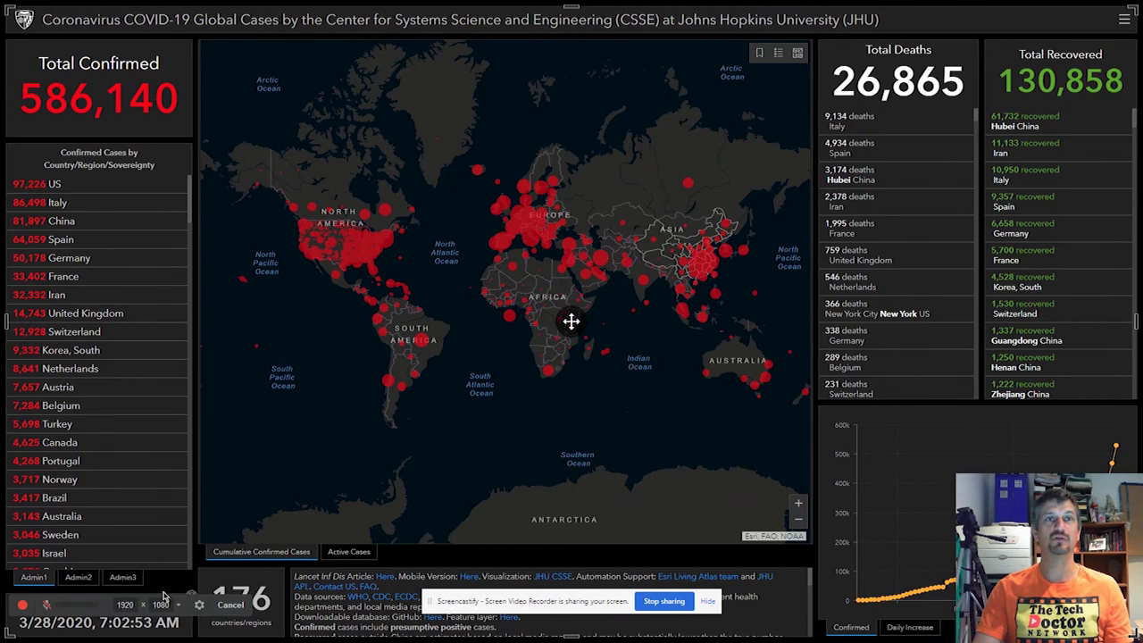
left_click(200, 605)
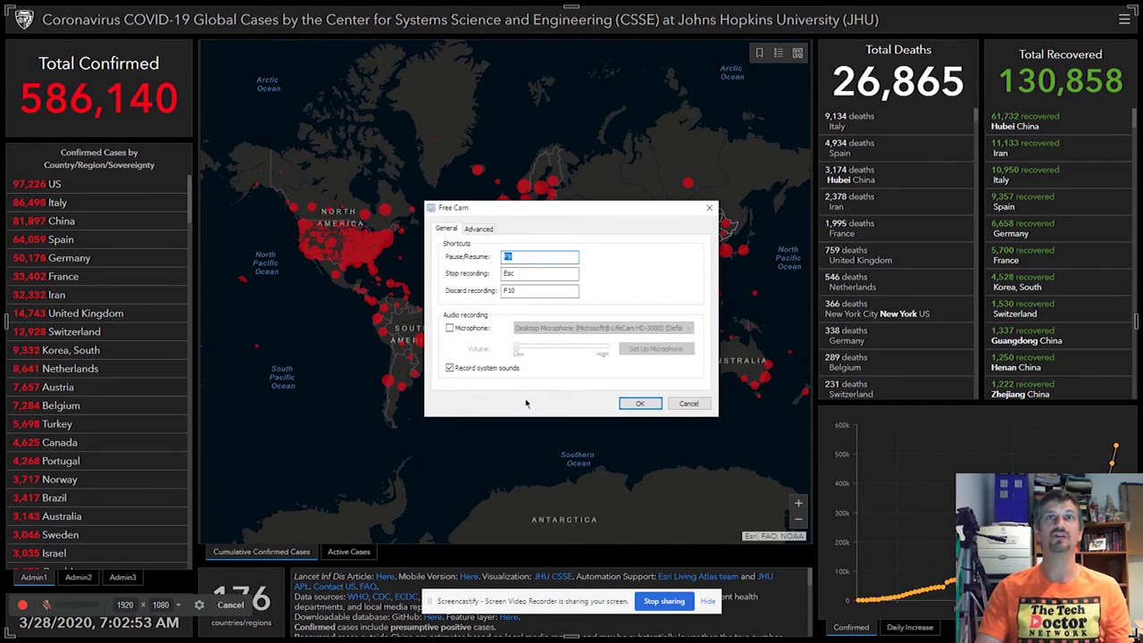
left_click(637, 402)
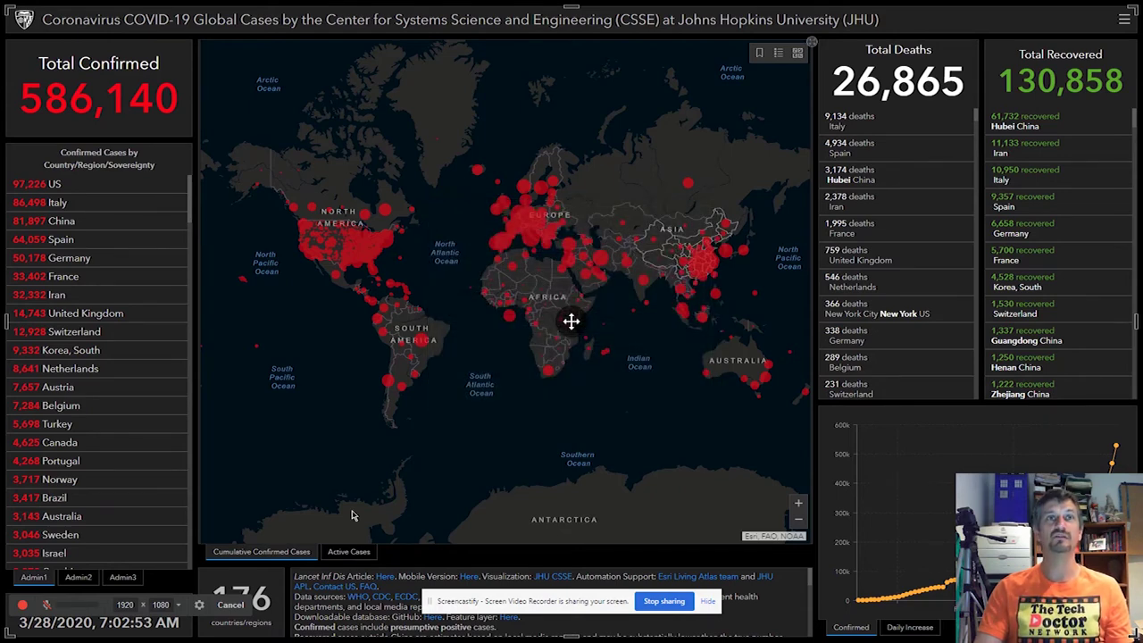
Record the screen while moving the map and zooming in on Australia, and scrub through the finished recording
left_click(22, 606)
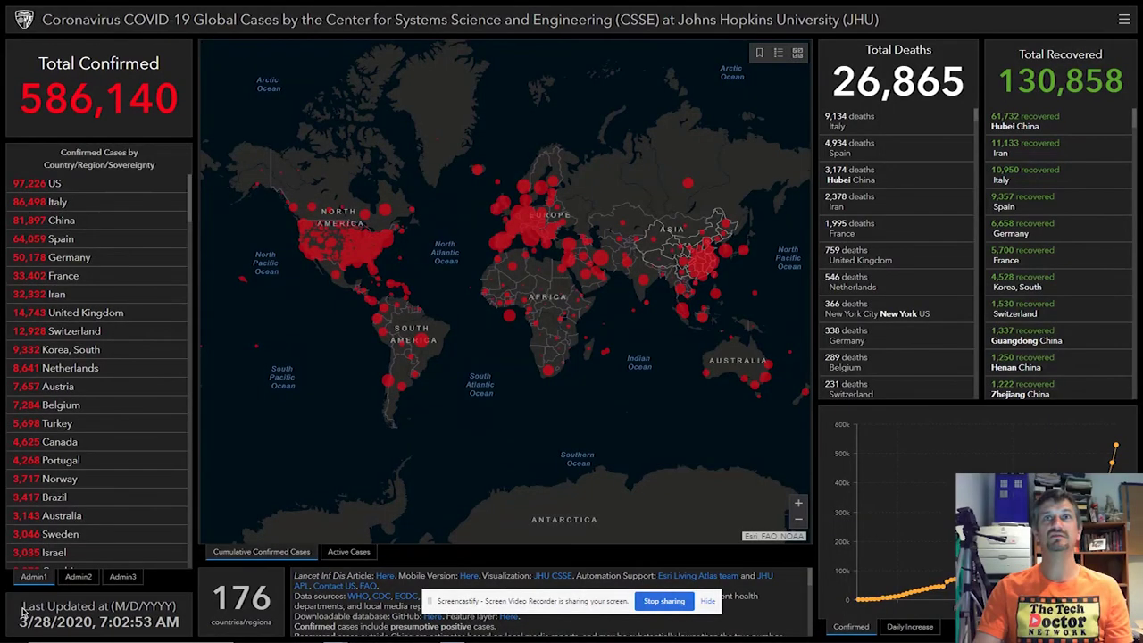
left_click_drag(665, 429, 560, 291)
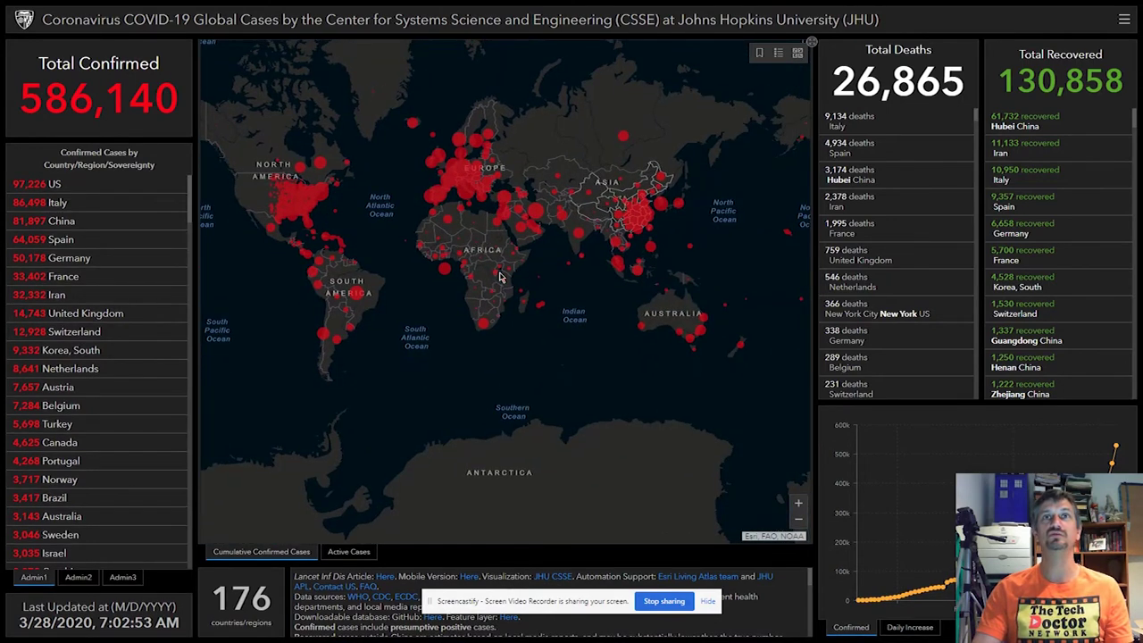
scroll(681, 312, "up", 1)
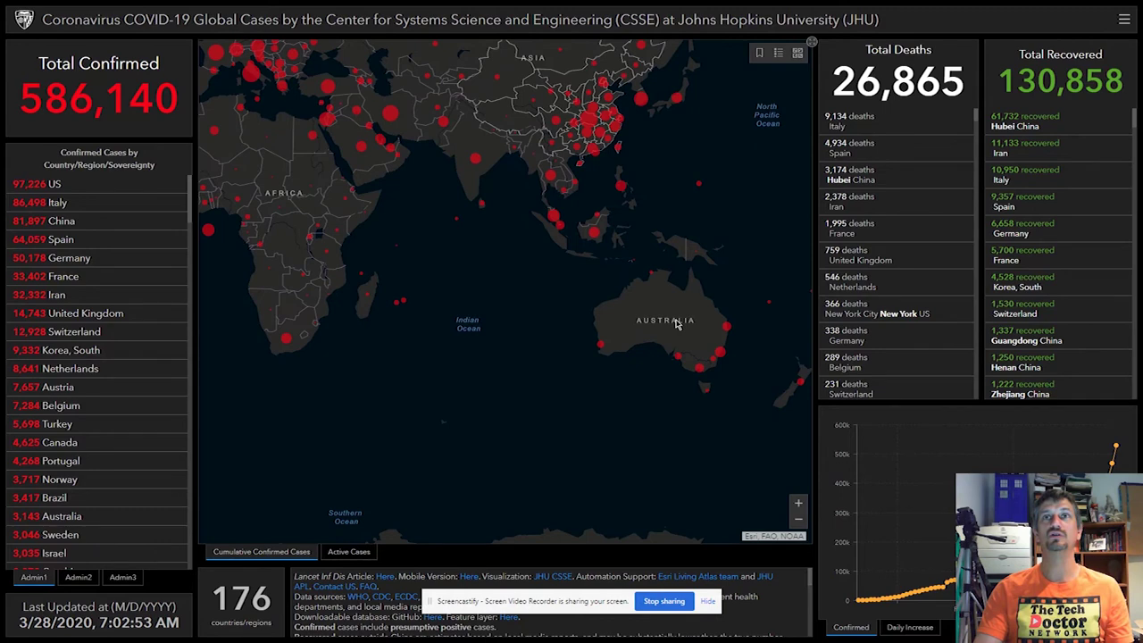
scroll(676, 325, "up", 1)
scroll(643, 319, "up", 1)
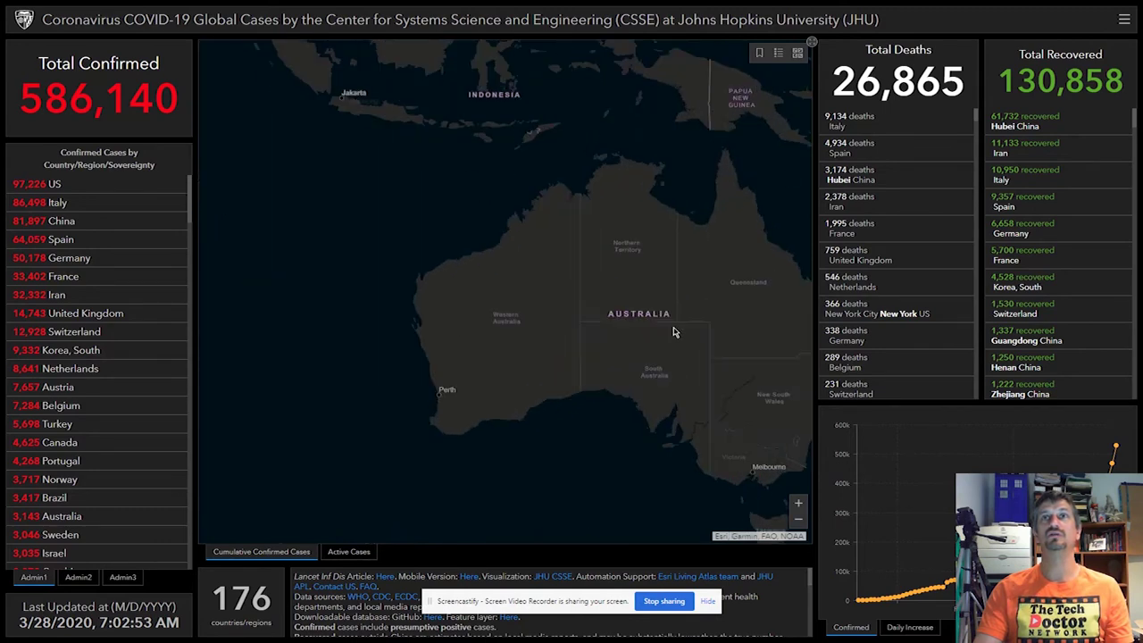
left_click_drag(604, 315, 515, 289)
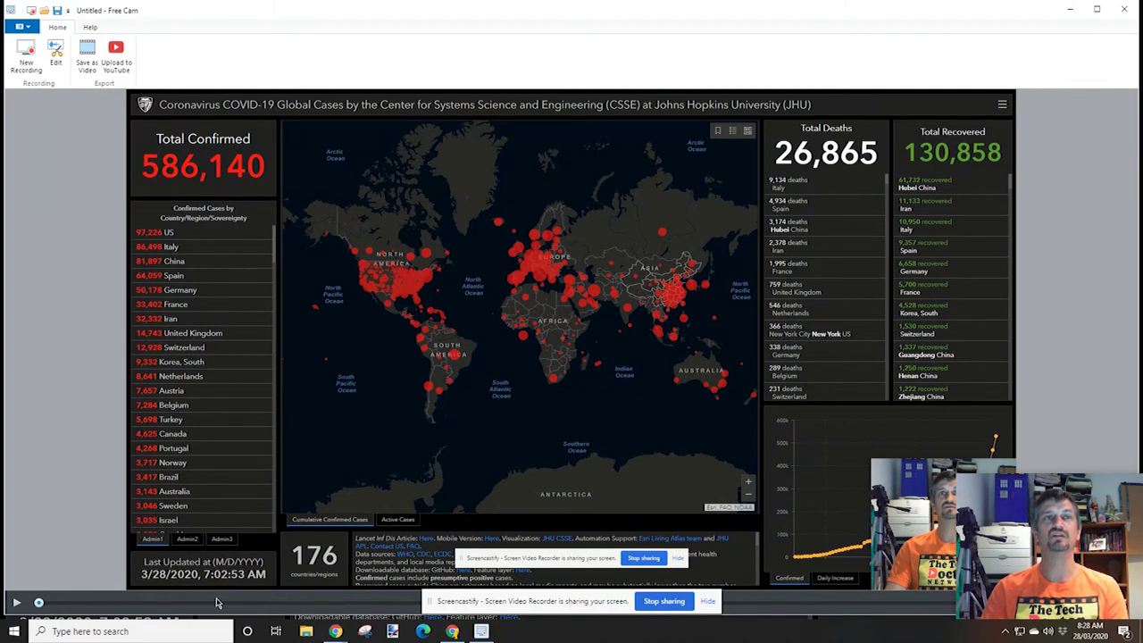
left_click_drag(40, 604, 402, 613)
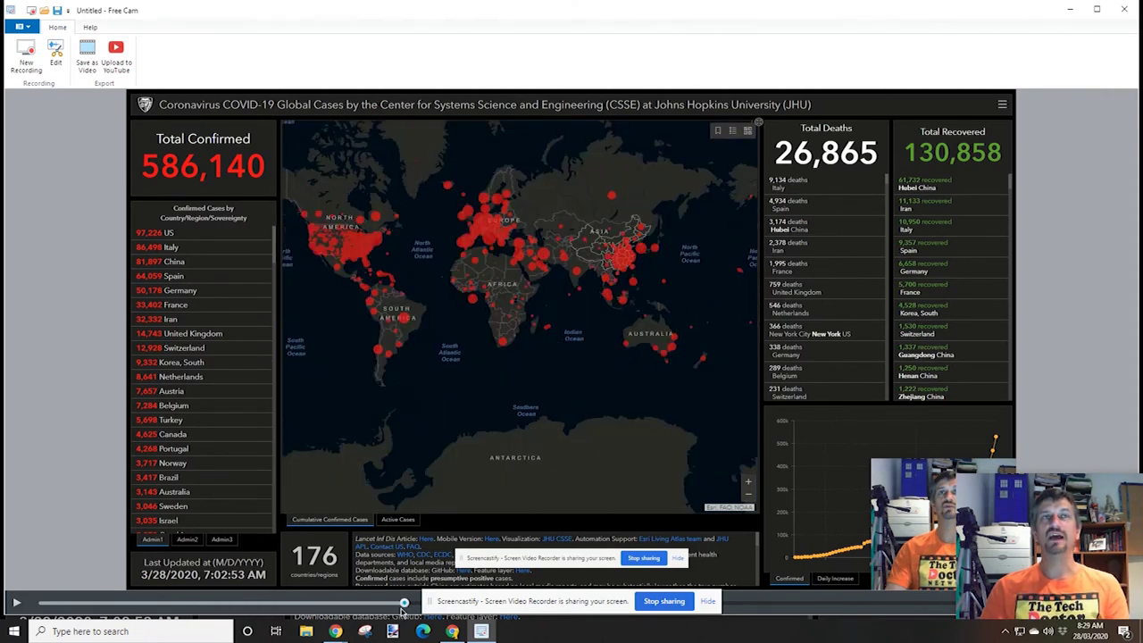